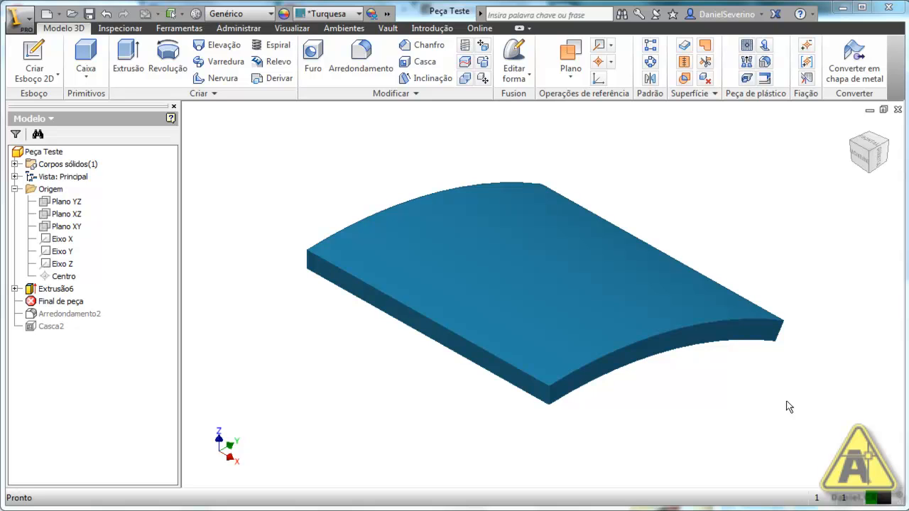
Move the end-of-part marker below Arredondamento2 to restore the fillet on the curved plate
{"action": "middle_click_drag", "start_coordinate": [721, 406], "coordinate": [633, 381], "text": "shift"}
{"action": "left_click", "coordinate": [876, 149]}
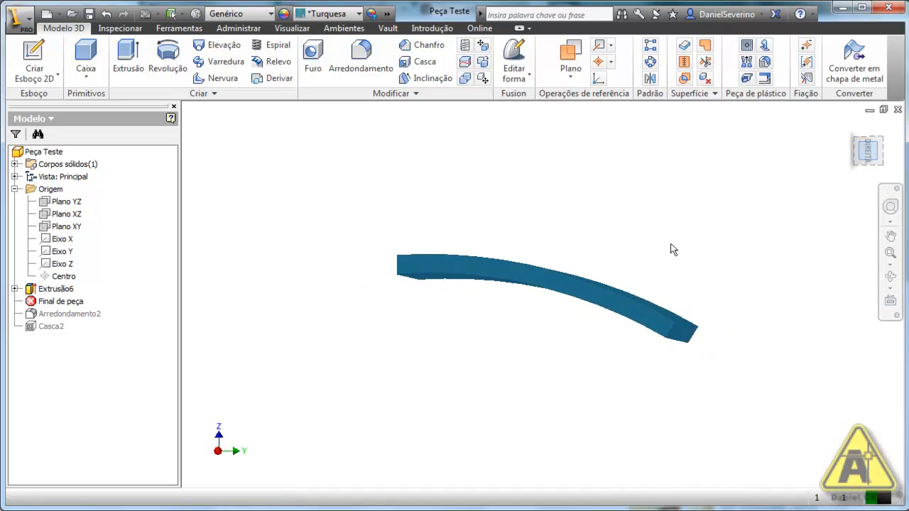
{"action": "scroll", "coordinate": [509, 312], "scroll_direction": "down", "scroll_amount": 3}
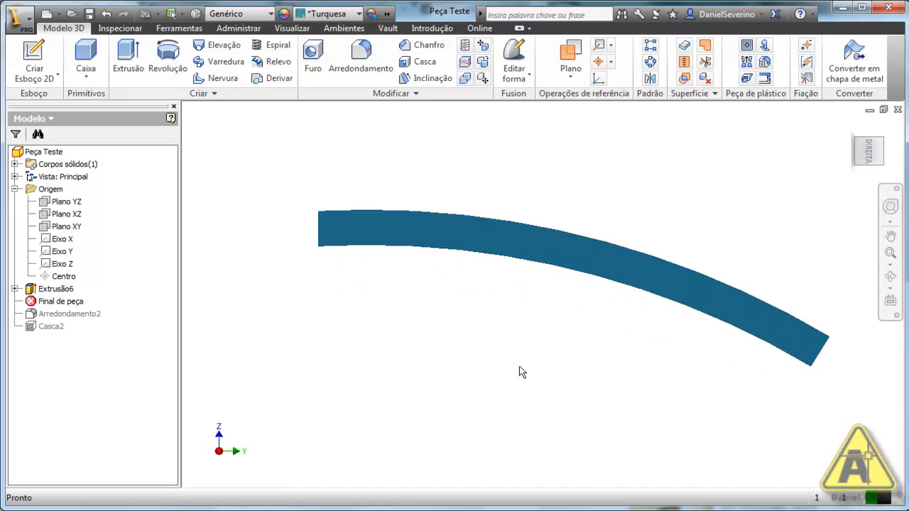
{"action": "middle_click_drag", "start_coordinate": [408, 351], "coordinate": [416, 357], "text": "shift"}
{"action": "left_click_drag", "start_coordinate": [51, 307], "coordinate": [58, 325]}
{"action": "scroll", "coordinate": [469, 352], "scroll_direction": "up", "scroll_amount": 2}
{"action": "middle_click_drag", "start_coordinate": [469, 353], "coordinate": [378, 351], "text": "shift"}
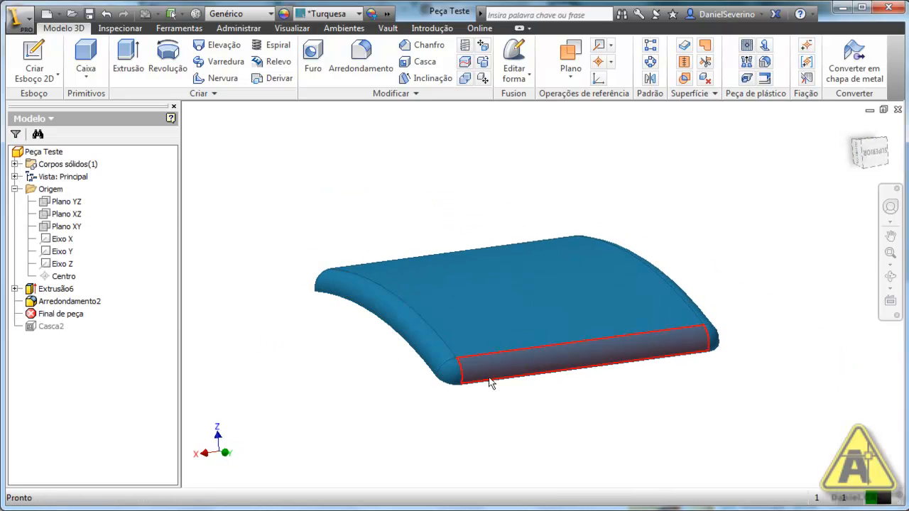
{"action": "scroll", "coordinate": [490, 382], "scroll_direction": "down", "scroll_amount": 3}
{"action": "scroll", "coordinate": [511, 425], "scroll_direction": "up", "scroll_amount": 3}
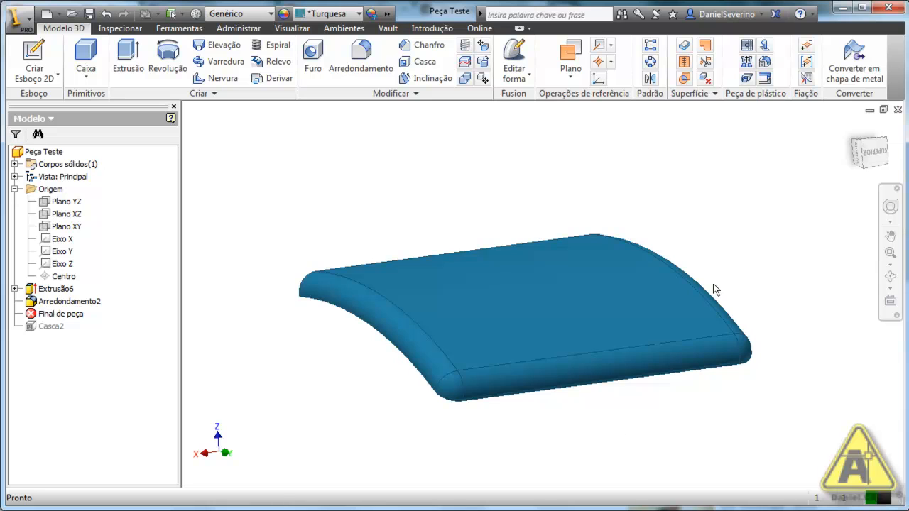
Move the end-of-part marker below Casca2 to restore the shell feature
{"action": "middle_click_drag", "start_coordinate": [572, 402], "coordinate": [678, 334], "text": "shift"}
{"action": "left_click_drag", "start_coordinate": [75, 316], "coordinate": [74, 334]}
{"action": "middle_click_drag", "start_coordinate": [342, 262], "coordinate": [312, 245], "text": "shift"}
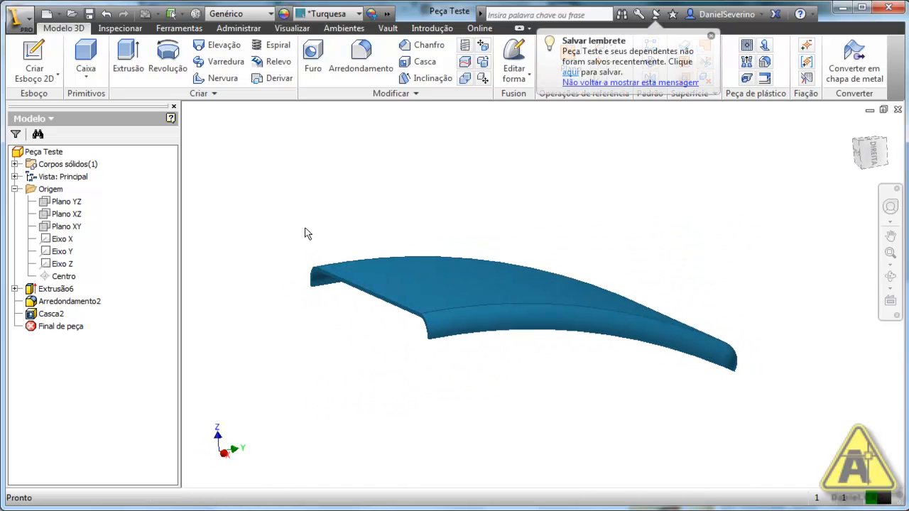
Open Esboço8 under Extrusão6 to examine the curved base profile, and exit the sketch
{"action": "left_click", "coordinate": [15, 289]}
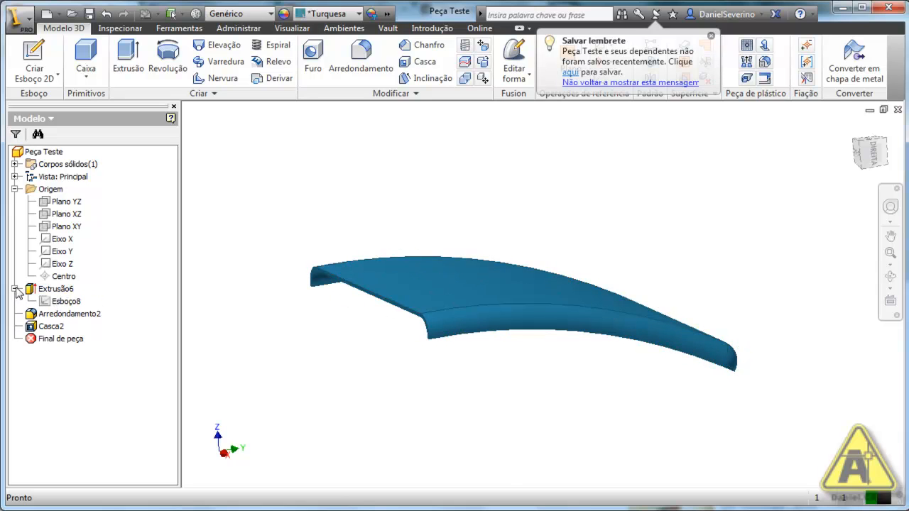
{"action": "double_click", "coordinate": [45, 302]}
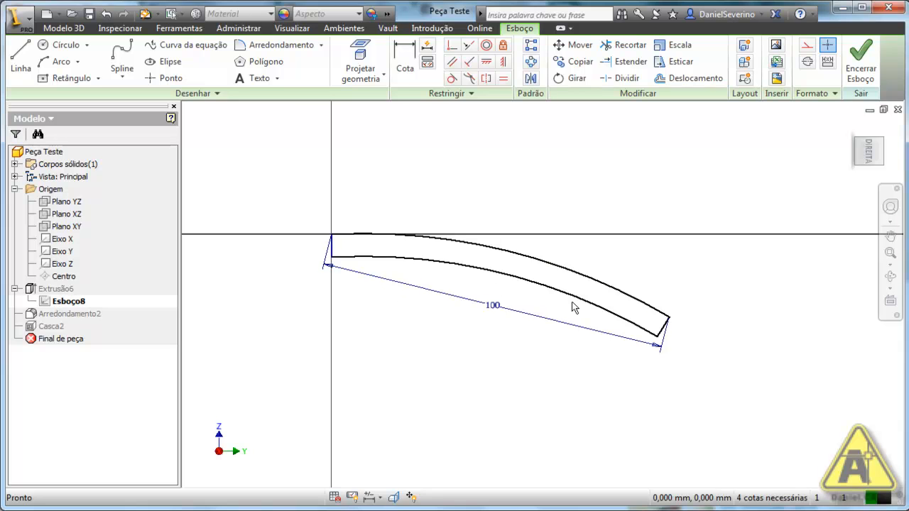
{"action": "left_click", "coordinate": [860, 62]}
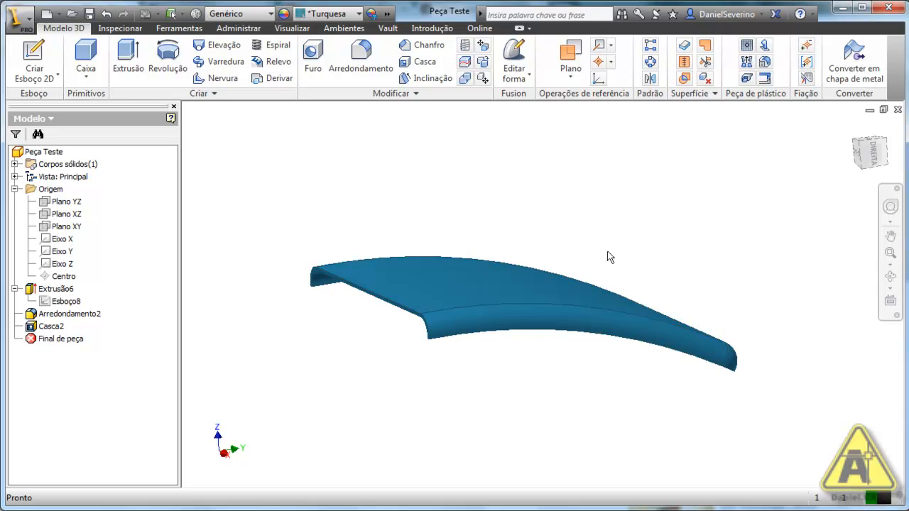
Create a work plane offset 10 mm above the XY origin plane, over the curved part
{"action": "left_click", "coordinate": [68, 227]}
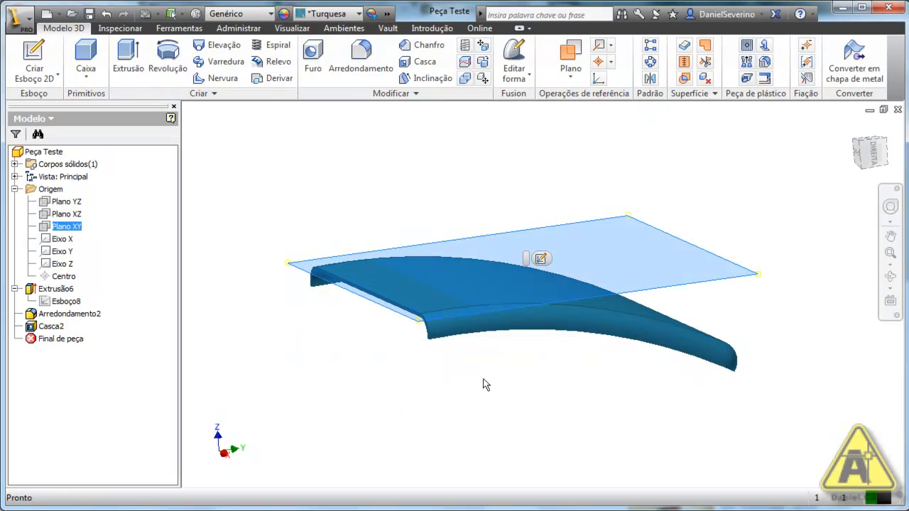
{"action": "middle_click_drag", "start_coordinate": [482, 384], "coordinate": [426, 400]}
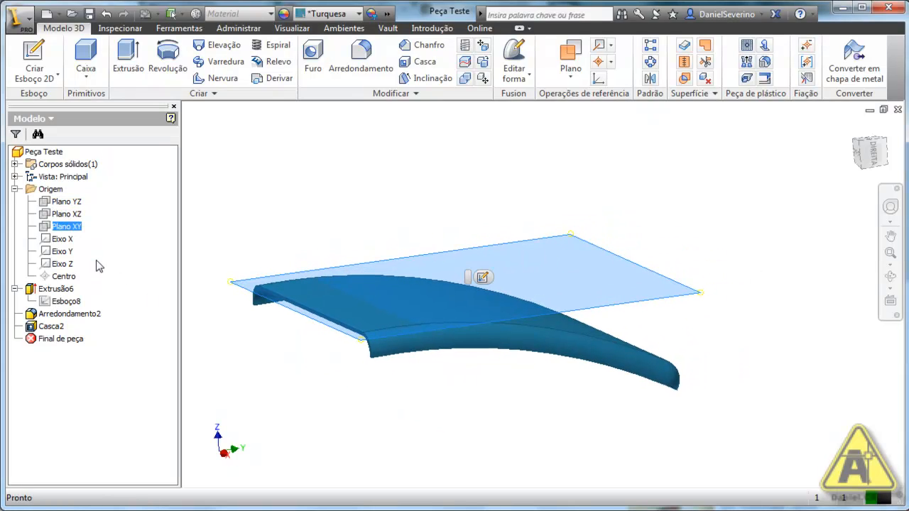
{"action": "mouse_move", "coordinate": [448, 366]}
{"action": "middle_mouse_down", "text": "shift"}
{"action": "mouse_move", "coordinate": [454, 372]}
{"action": "mouse_move", "coordinate": [422, 373]}
{"action": "mouse_move", "coordinate": [459, 367]}
{"action": "mouse_move", "coordinate": [434, 367]}
{"action": "middle_mouse_up", "text": "shift"}
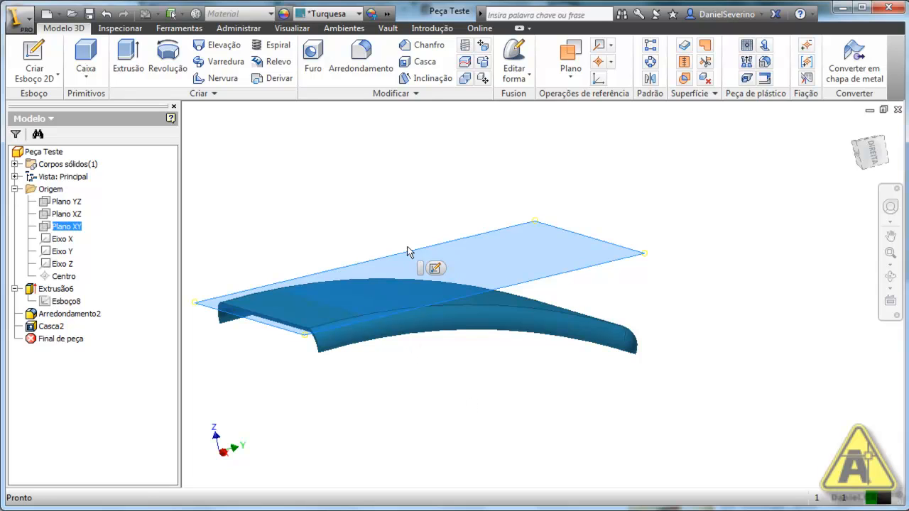
{"action": "middle_click_drag", "start_coordinate": [516, 265], "coordinate": [544, 308]}
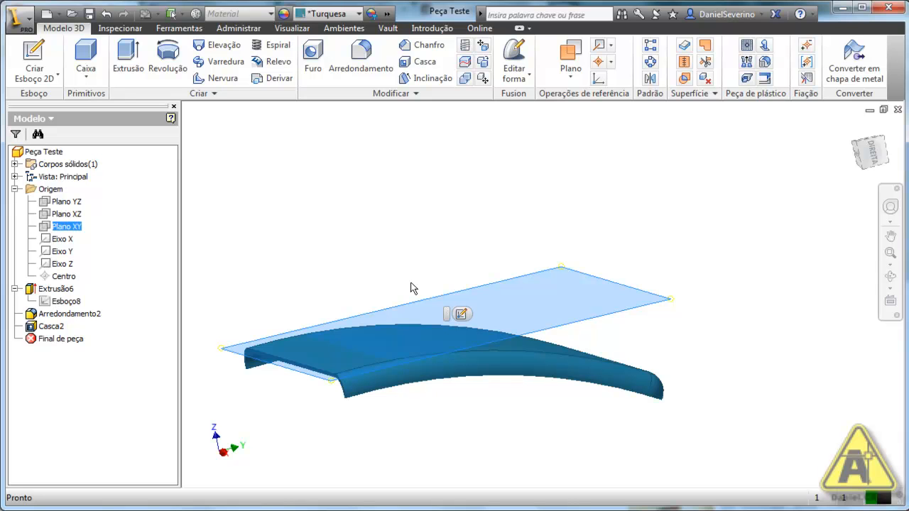
{"action": "key", "text": "F6"}
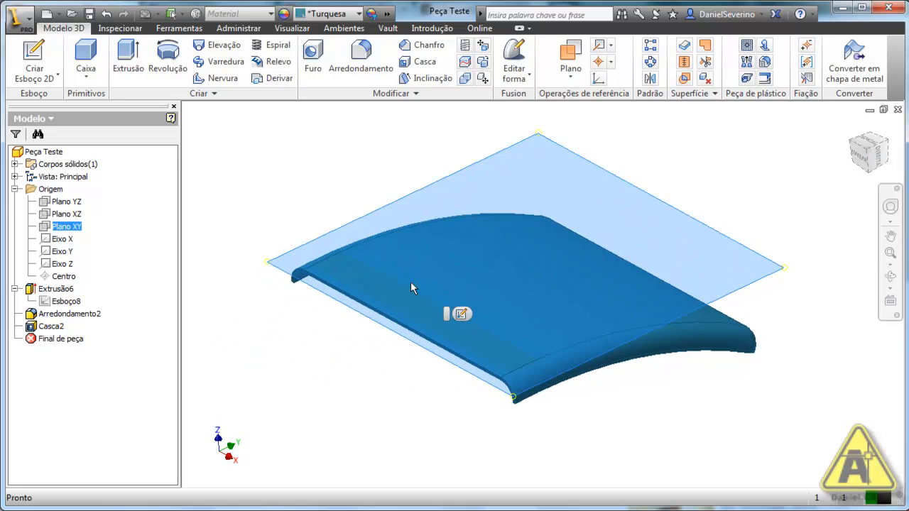
{"action": "middle_click_drag", "start_coordinate": [339, 206], "coordinate": [294, 260]}
{"action": "left_click", "coordinate": [81, 227]}
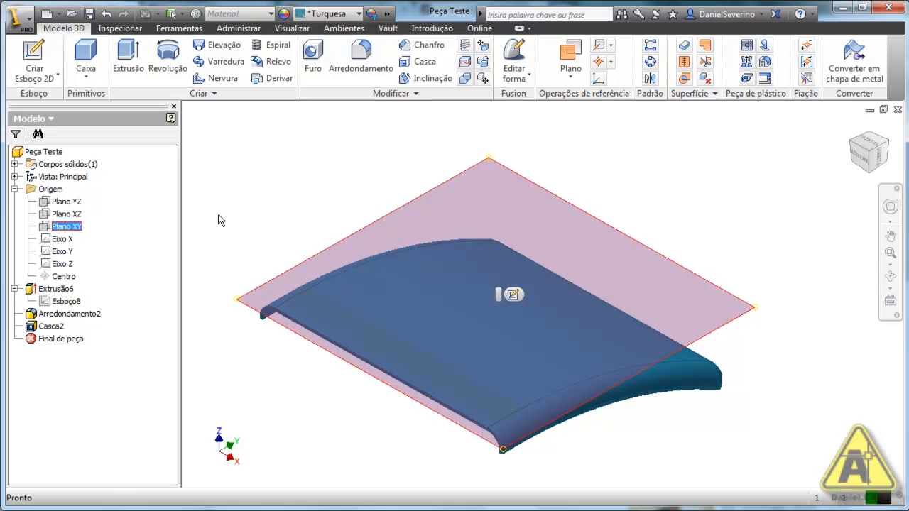
{"action": "left_click", "coordinate": [571, 57]}
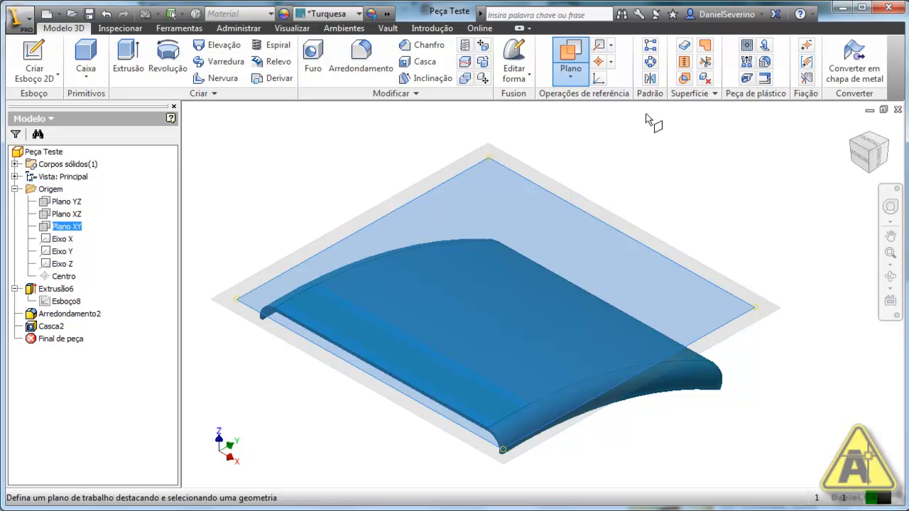
{"action": "left_click", "coordinate": [720, 319]}
{"action": "left_click_drag", "start_coordinate": [721, 319], "coordinate": [731, 251]}
{"action": "middle_click_drag", "start_coordinate": [790, 216], "coordinate": [774, 260]}
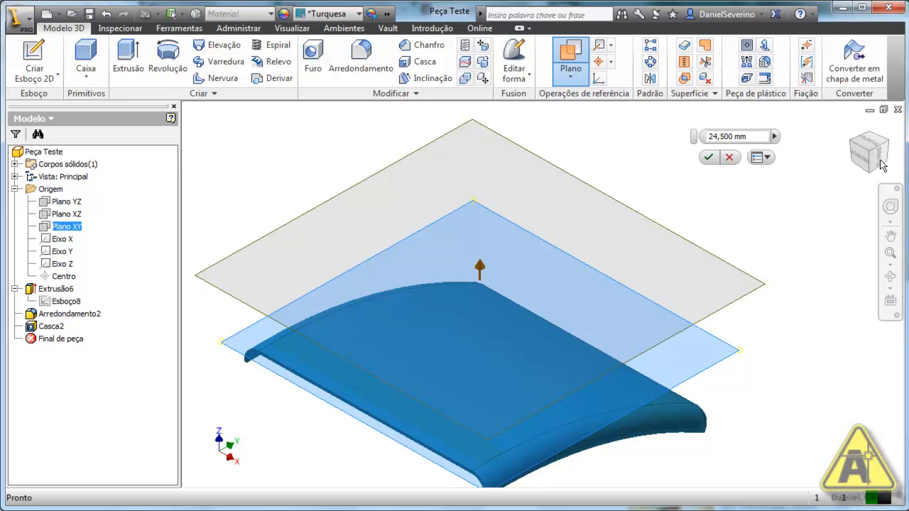
{"action": "left_click", "coordinate": [860, 169]}
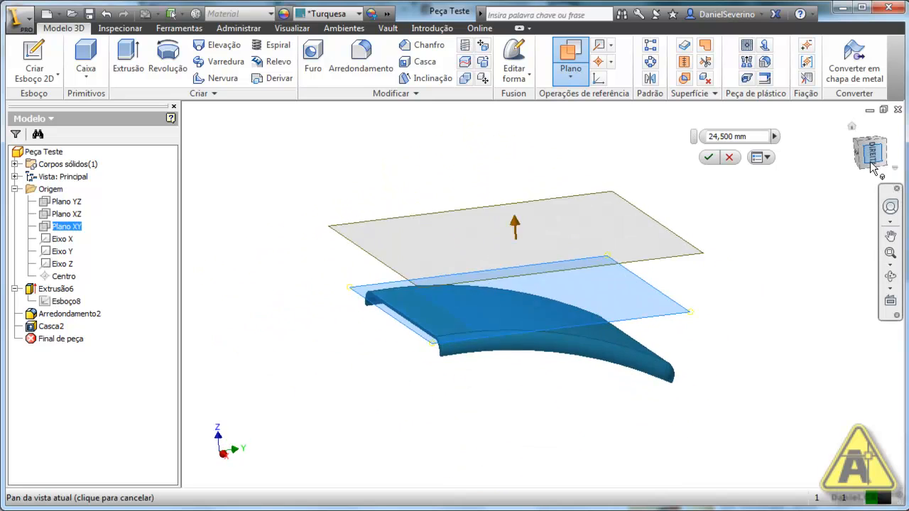
{"action": "left_click", "coordinate": [753, 136]}
{"action": "type", "text": "10"}
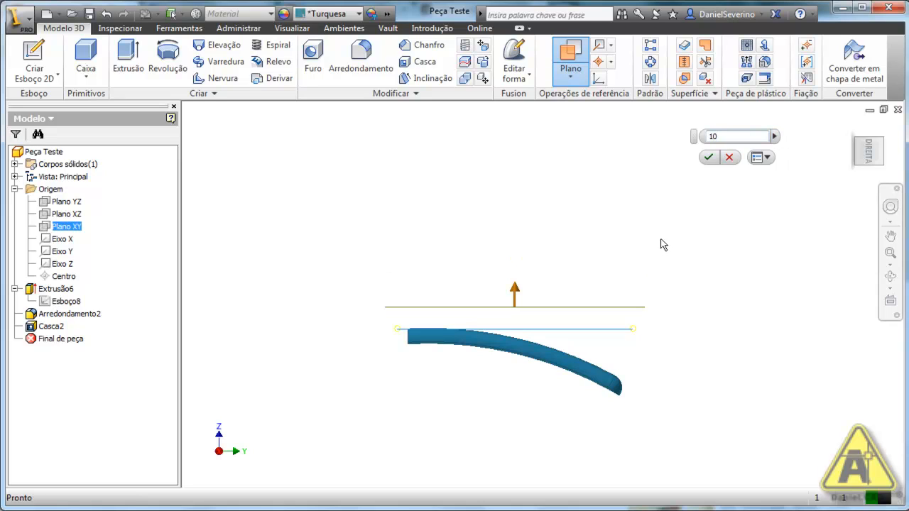
{"action": "left_click", "coordinate": [709, 158]}
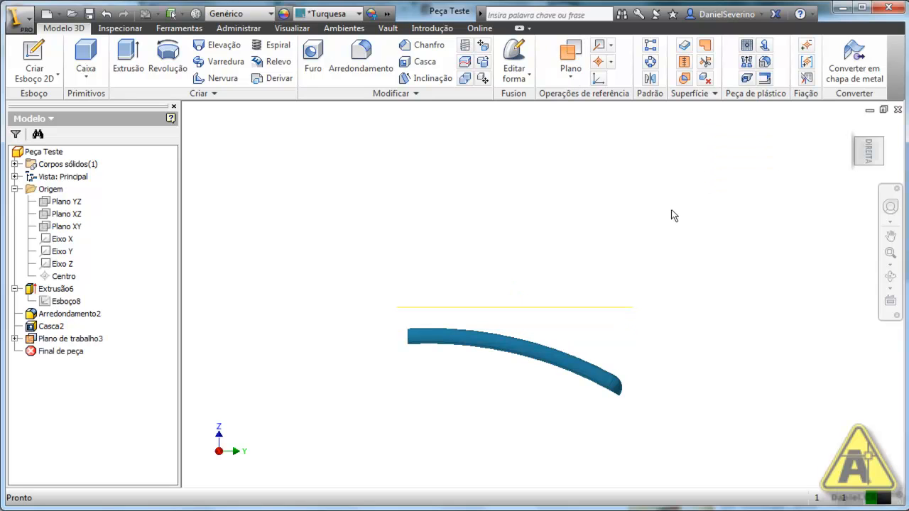
Start a 2D sketch on the offset work plane above the part
{"action": "key", "text": "F6"}
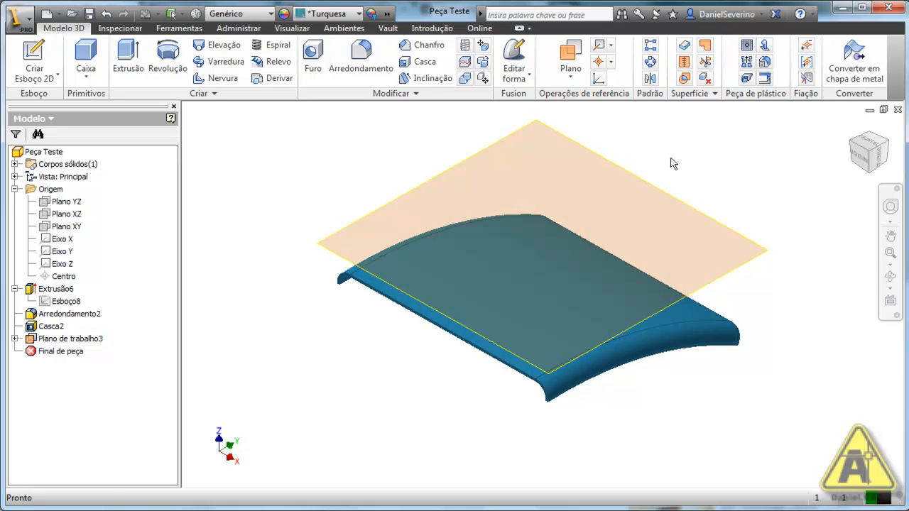
{"action": "left_click", "coordinate": [47, 57]}
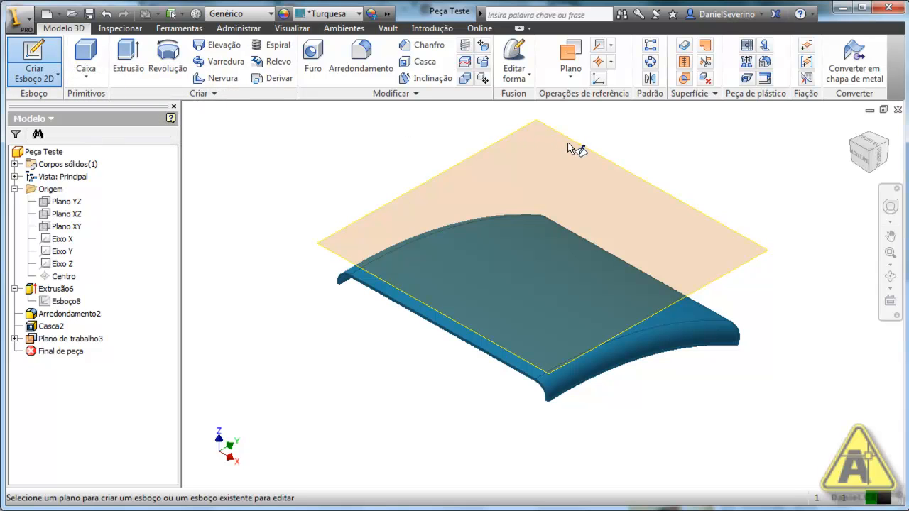
{"action": "left_click", "coordinate": [474, 160]}
{"action": "middle_click_drag", "start_coordinate": [664, 196], "coordinate": [504, 311]}
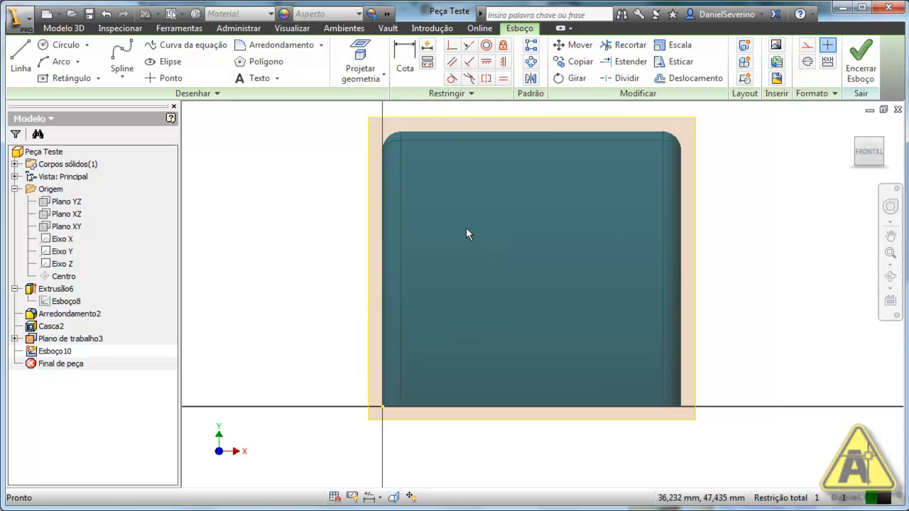
Project the part's upper horizontal edge into the sketch
{"action": "left_click", "coordinate": [360, 61]}
{"action": "left_click", "coordinate": [364, 62]}
{"action": "left_click", "coordinate": [524, 140]}
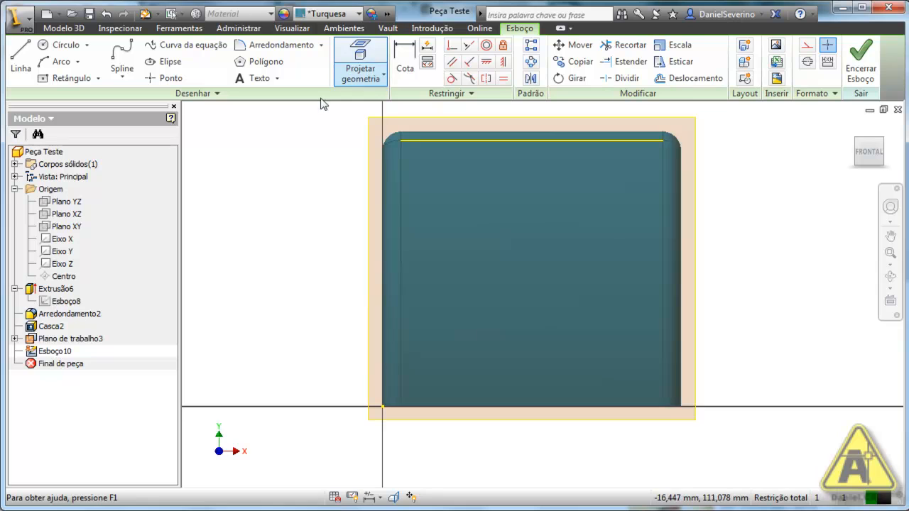
{"action": "left_click", "coordinate": [370, 64]}
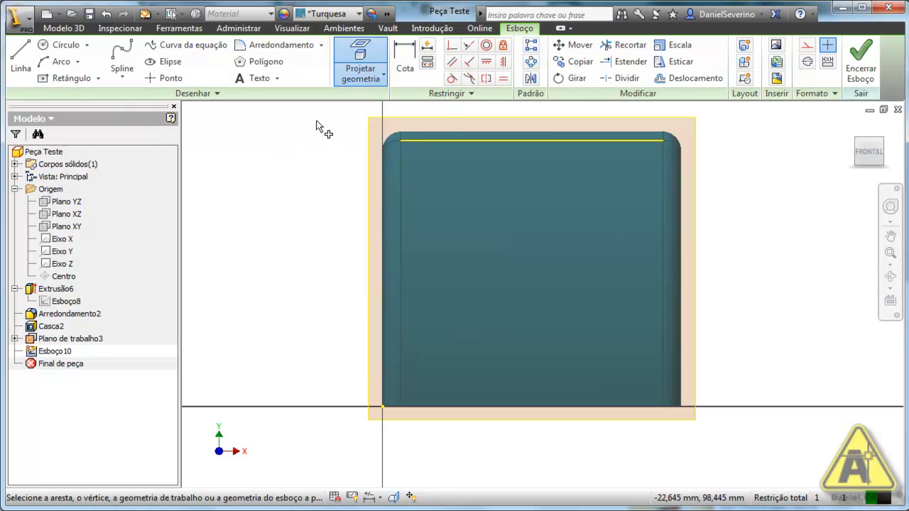
Draw an 80 × 60 mm center-point rectangle with its center vertically aligned to the midpoint of the projected edge
{"action": "left_click", "coordinate": [98, 78]}
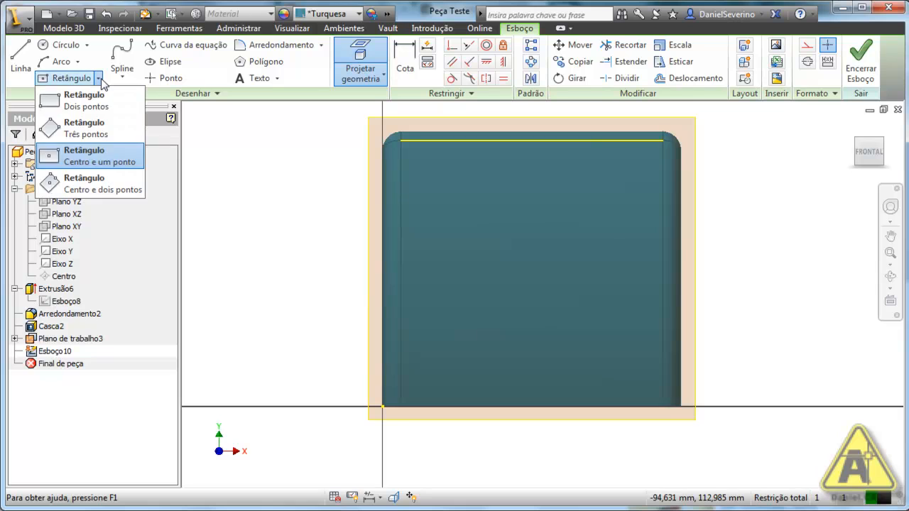
{"action": "left_click", "coordinate": [95, 163]}
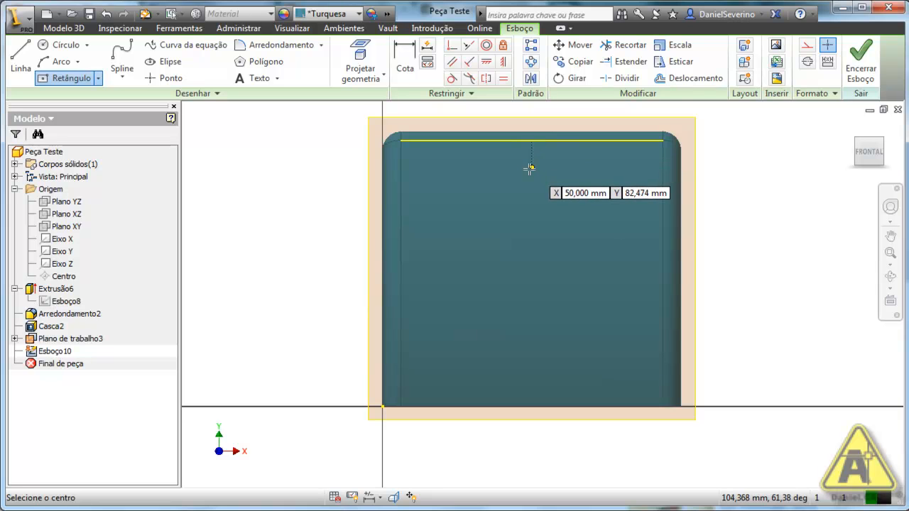
{"action": "left_click", "coordinate": [534, 253]}
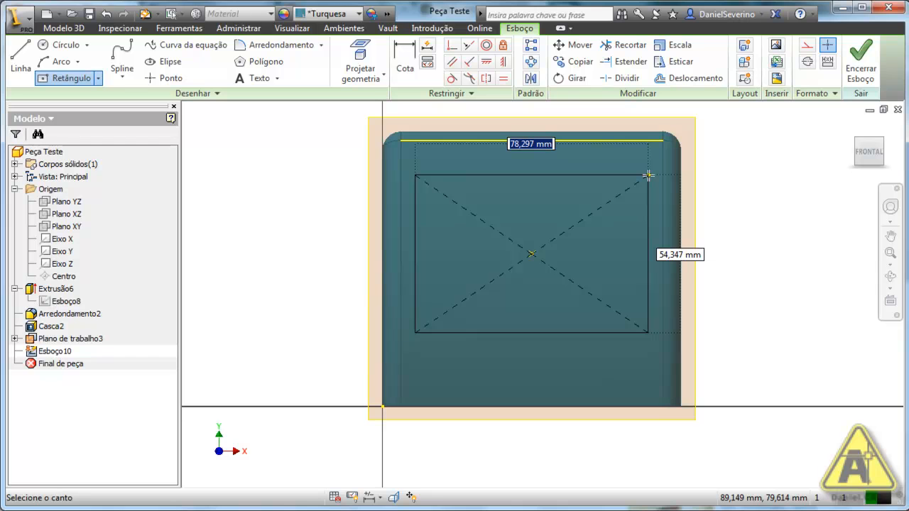
{"action": "type", "text": "80"}
{"action": "key", "text": "Tab"}
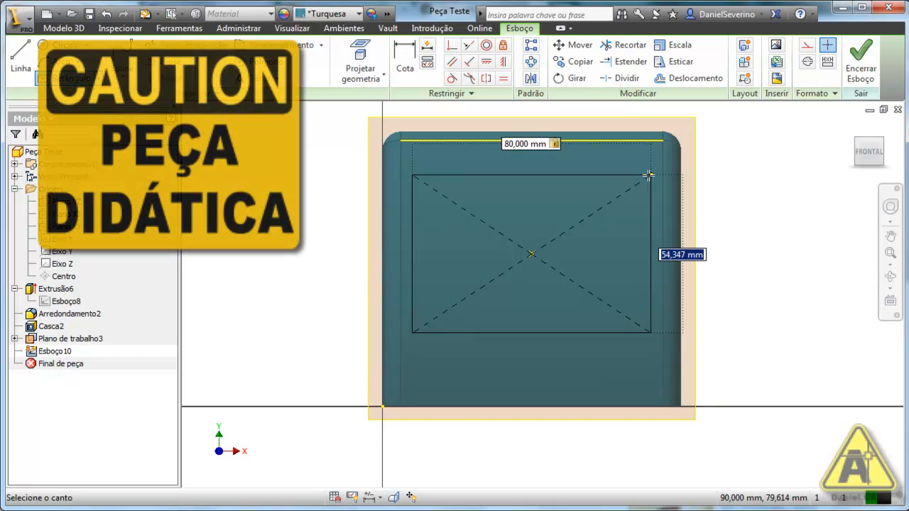
{"action": "type", "text": "6"}
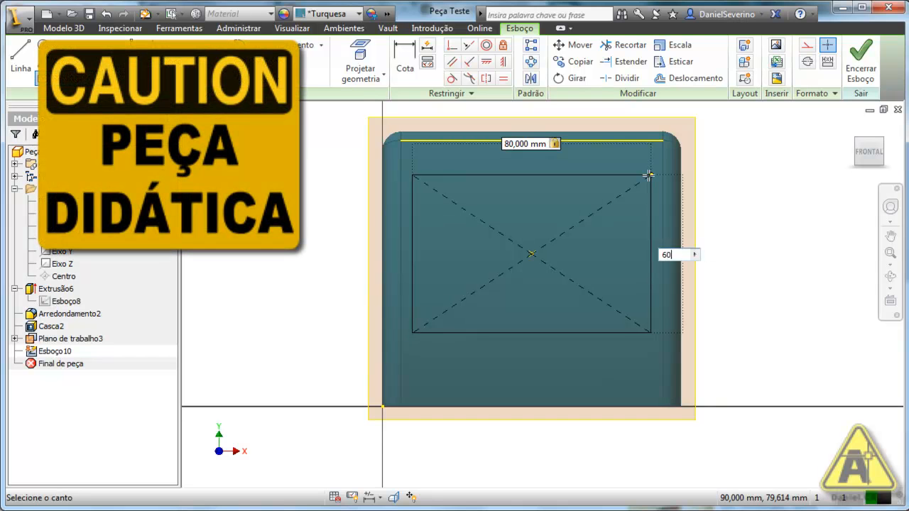
{"action": "type", "text": "0"}
{"action": "key", "text": "Return"}
{"action": "key", "text": "Escape"}
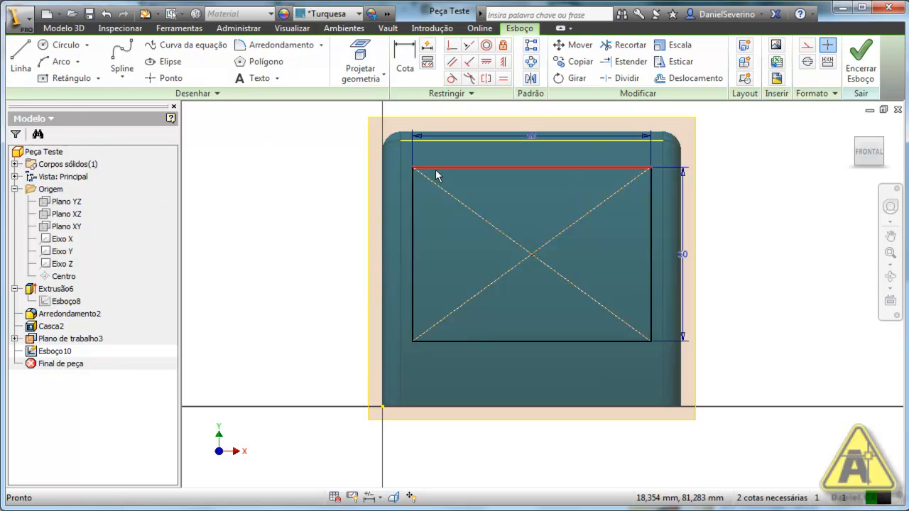
Round all four corners of the rectangle with a 6 mm sketch fillet
{"action": "left_click", "coordinate": [278, 45]}
{"action": "type", "text": "6"}
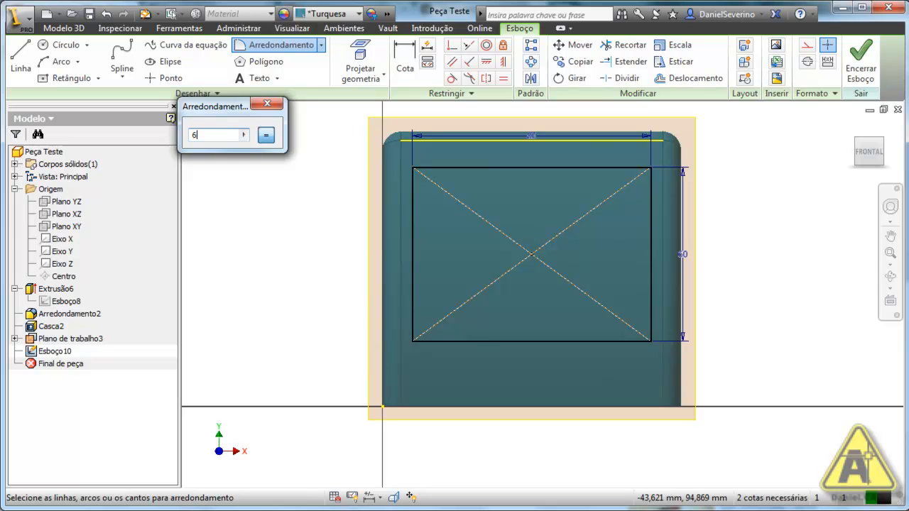
{"action": "left_click", "coordinate": [414, 199]}
{"action": "left_click", "coordinate": [451, 169]}
{"action": "left_click", "coordinate": [415, 269]}
{"action": "left_click", "coordinate": [471, 344]}
{"action": "left_click", "coordinate": [529, 343]}
{"action": "left_click", "coordinate": [643, 267]}
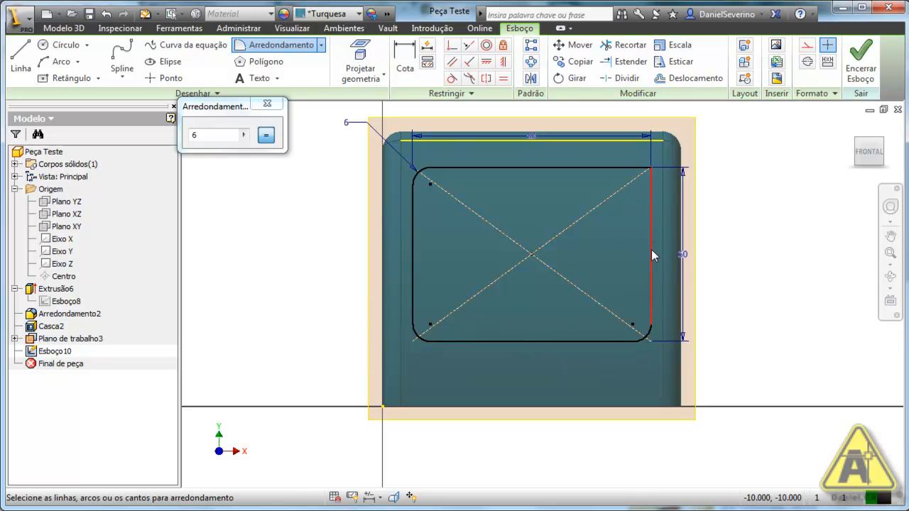
{"action": "left_click", "coordinate": [637, 171]}
{"action": "key", "text": "1"}
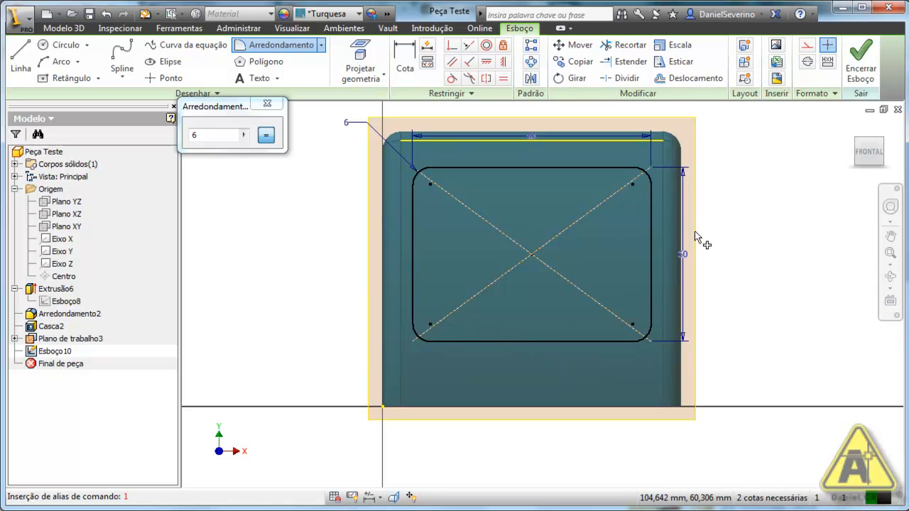
{"action": "key", "text": "Escape"}
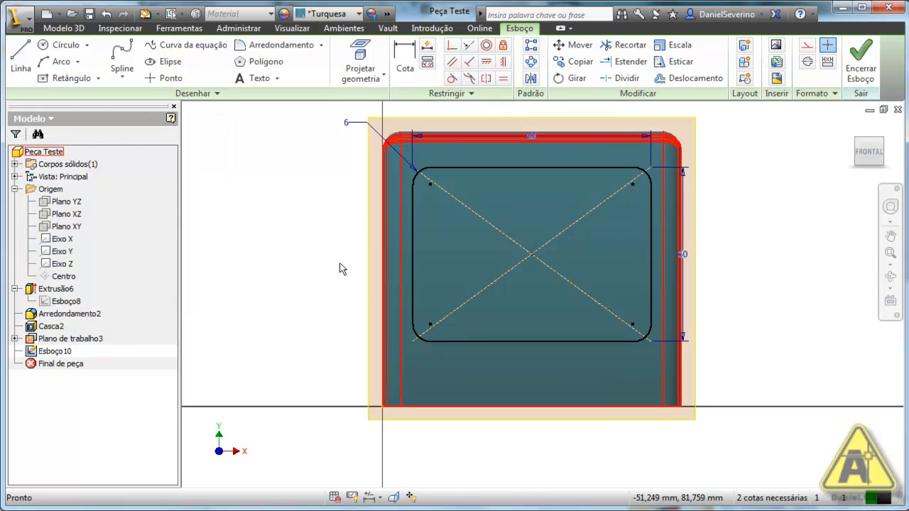
Draw a vertical line about 71 mm long near the rectangle's left side, extending past its upper and lower edges
{"action": "left_click", "coordinate": [24, 63]}
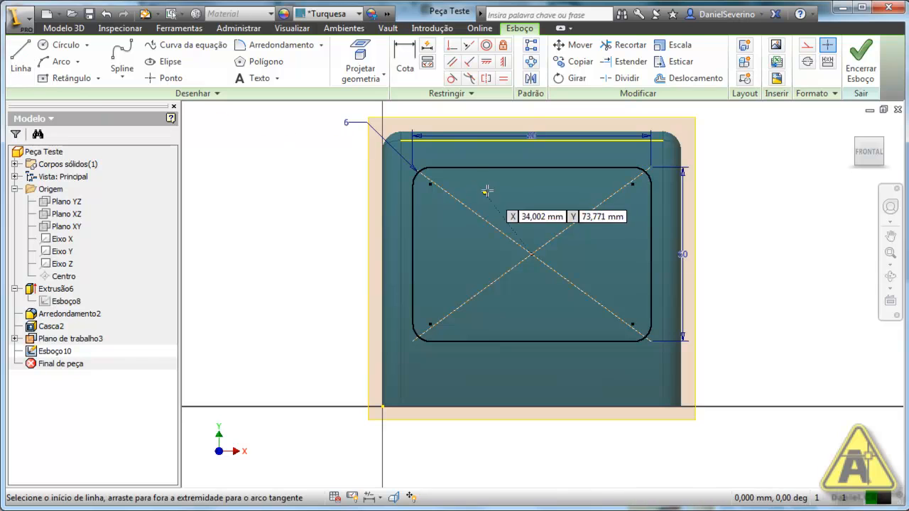
{"action": "left_click", "coordinate": [440, 153]}
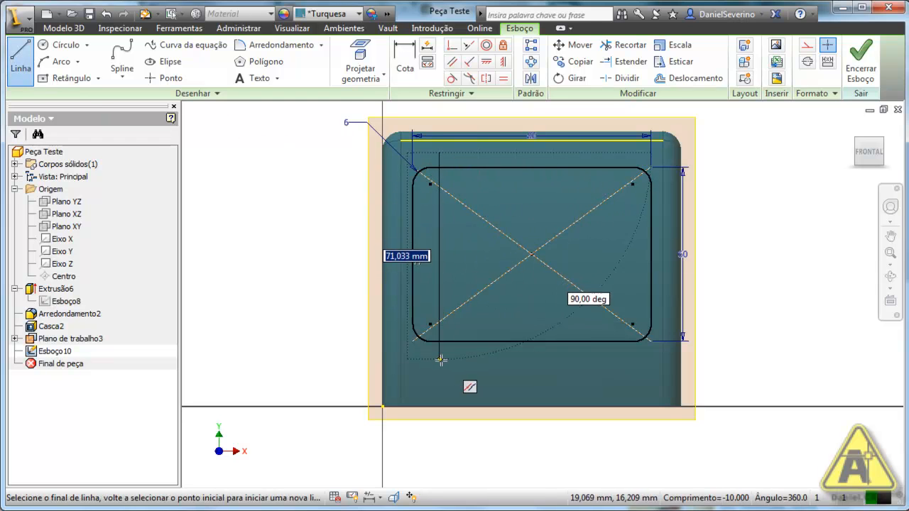
{"action": "left_click", "coordinate": [440, 363]}
{"action": "key", "text": "Escape"}
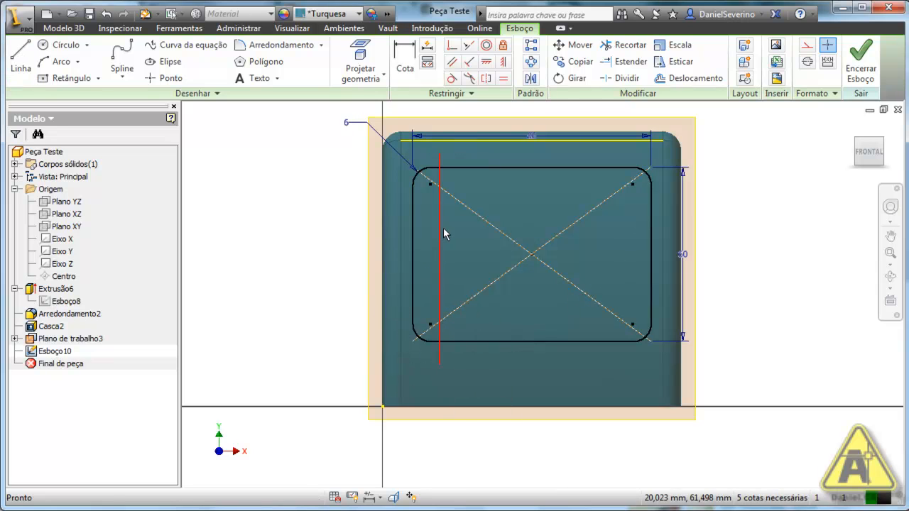
Dimension the vertical line 10 mm from the rectangle's left edge
{"action": "key", "text": "d"}
{"action": "left_click", "coordinate": [412, 245]}
{"action": "left_click", "coordinate": [440, 235]}
{"action": "left_click", "coordinate": [419, 364]}
{"action": "type", "text": "10"}
{"action": "key", "text": "Return"}
{"action": "key", "text": "Escape"}
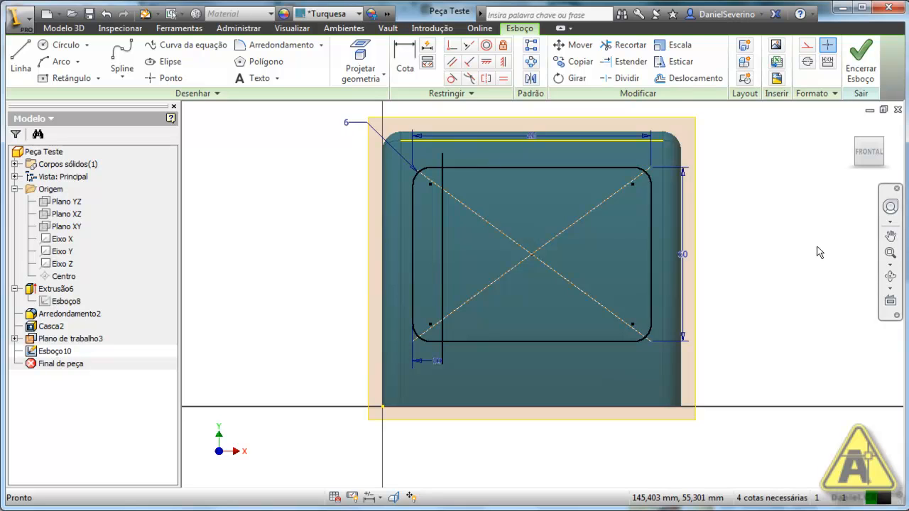
Set up a rectangular pattern of the vertical line along the rectangle's upper edge, directed toward the rectangle's right side
{"action": "left_click", "coordinate": [535, 47]}
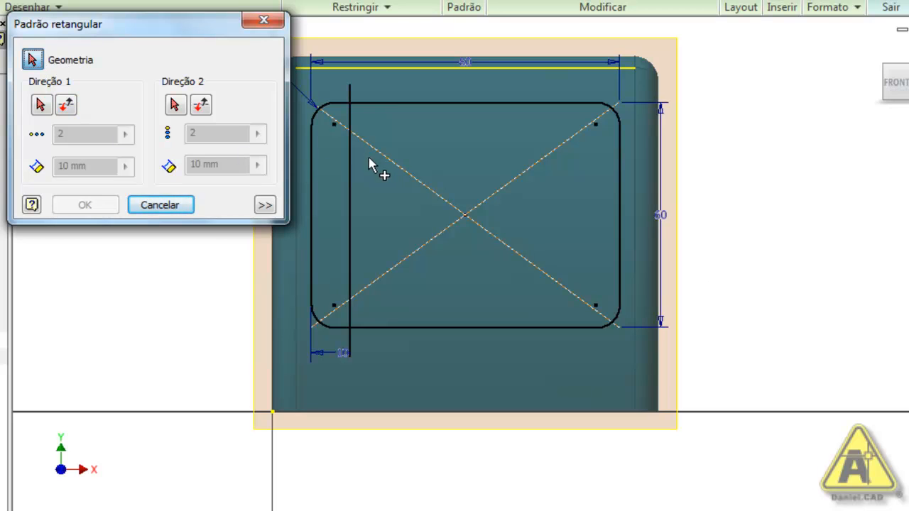
{"action": "left_click", "coordinate": [352, 181]}
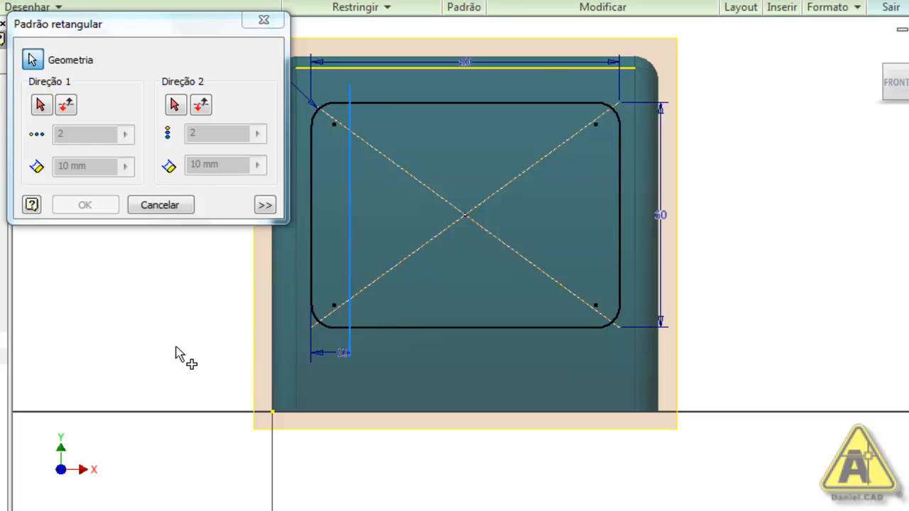
{"action": "left_click", "coordinate": [40, 107]}
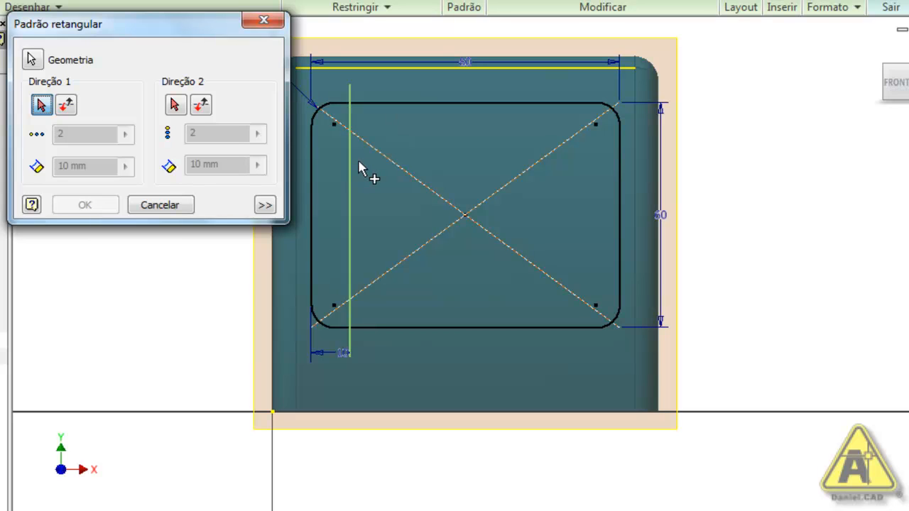
{"action": "left_click", "coordinate": [417, 105]}
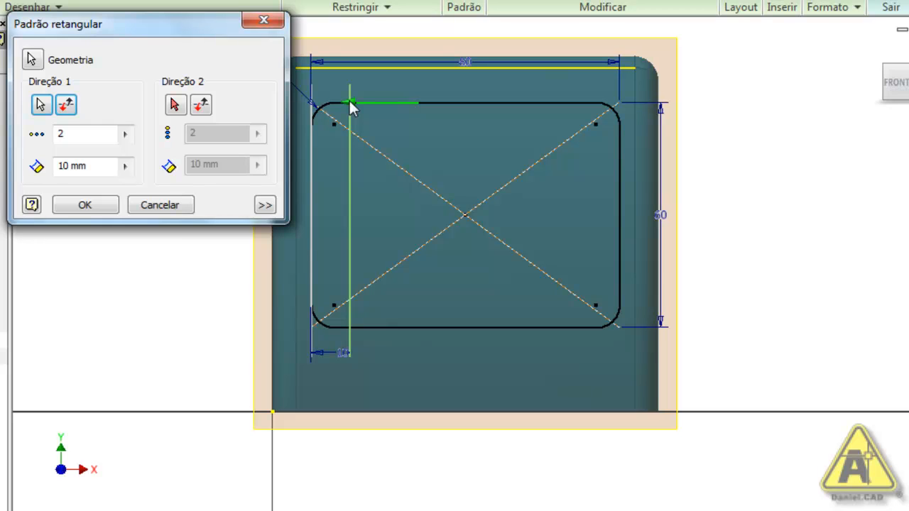
{"action": "left_click", "coordinate": [67, 105]}
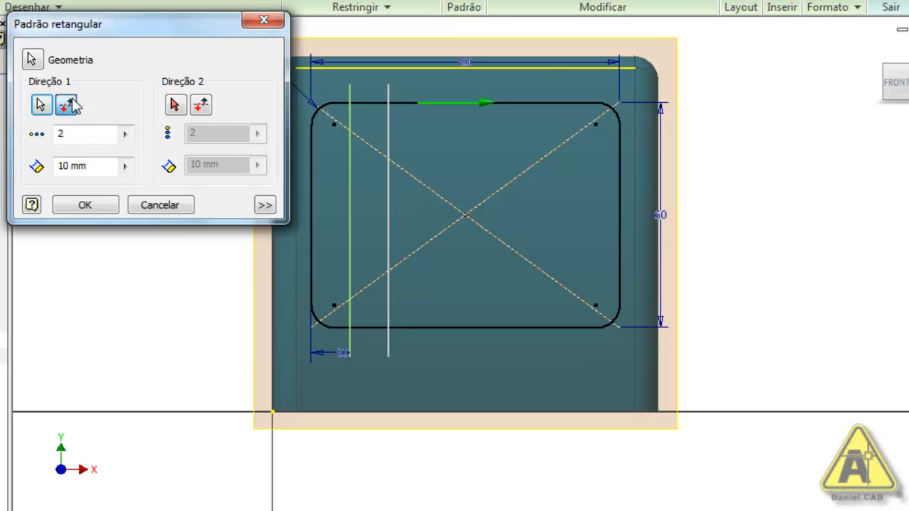
Set the vertical line pattern to 7 instances with 10 mm spacing and create it
{"action": "double_click", "coordinate": [100, 165]}
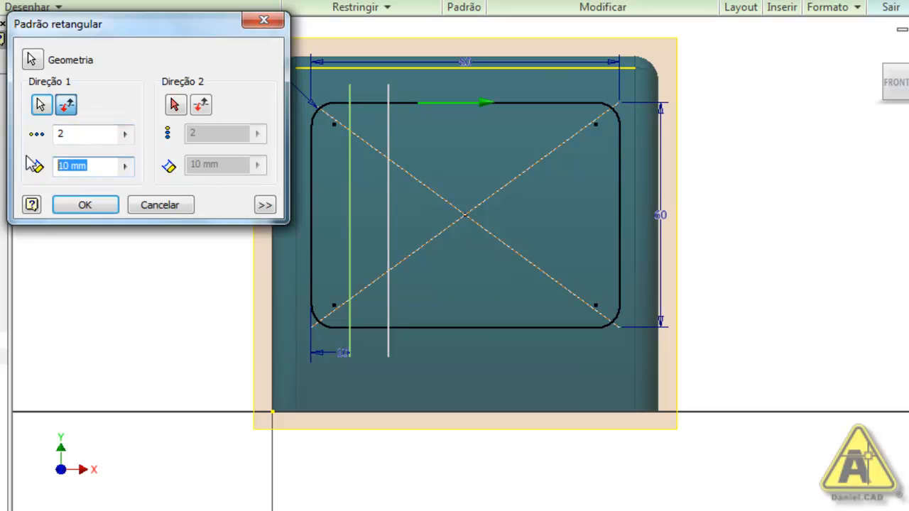
{"action": "type", "text": "5"}
{"action": "left_click_drag", "start_coordinate": [90, 165], "coordinate": [37, 180]}
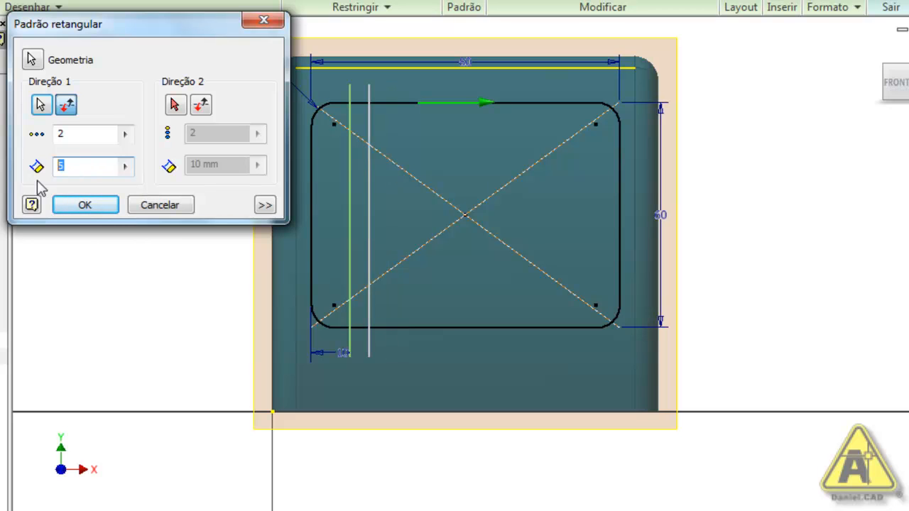
{"action": "type", "text": "10"}
{"action": "double_click", "coordinate": [94, 135]}
{"action": "type", "text": "8"}
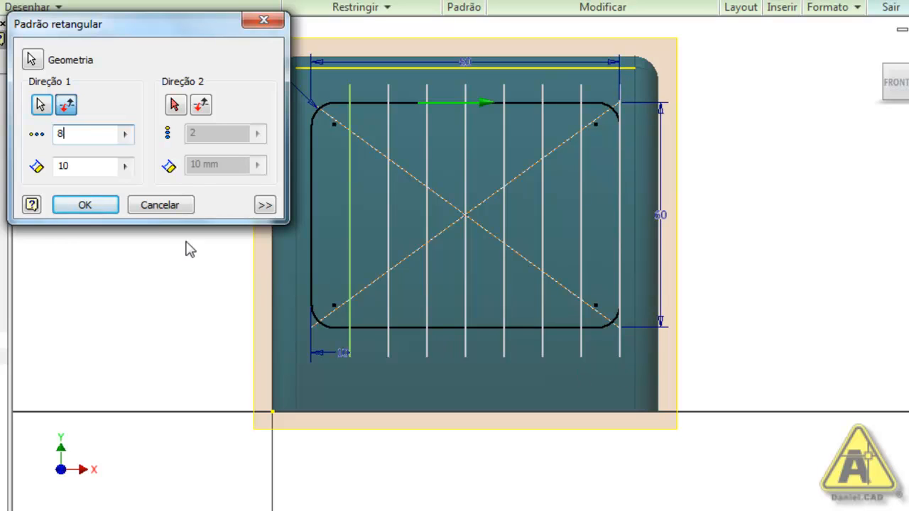
{"action": "double_click", "coordinate": [87, 134]}
{"action": "type", "text": "7"}
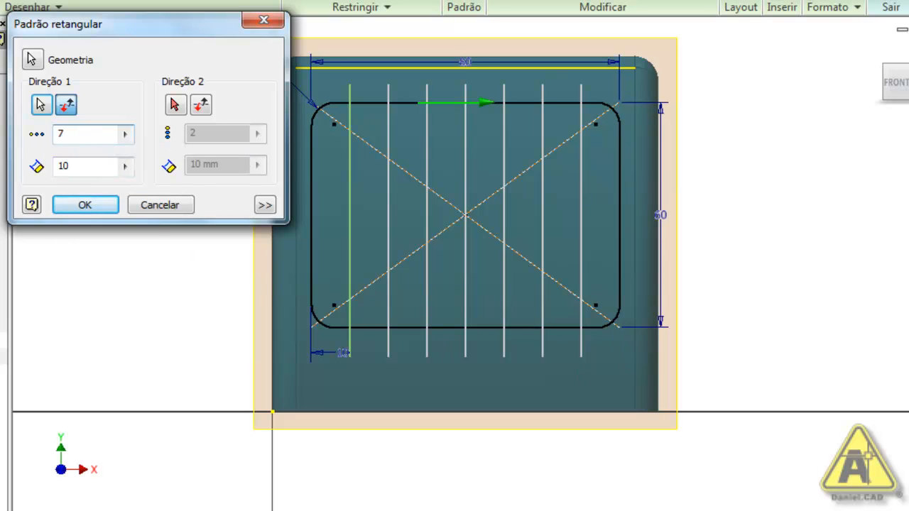
{"action": "left_click", "coordinate": [104, 209]}
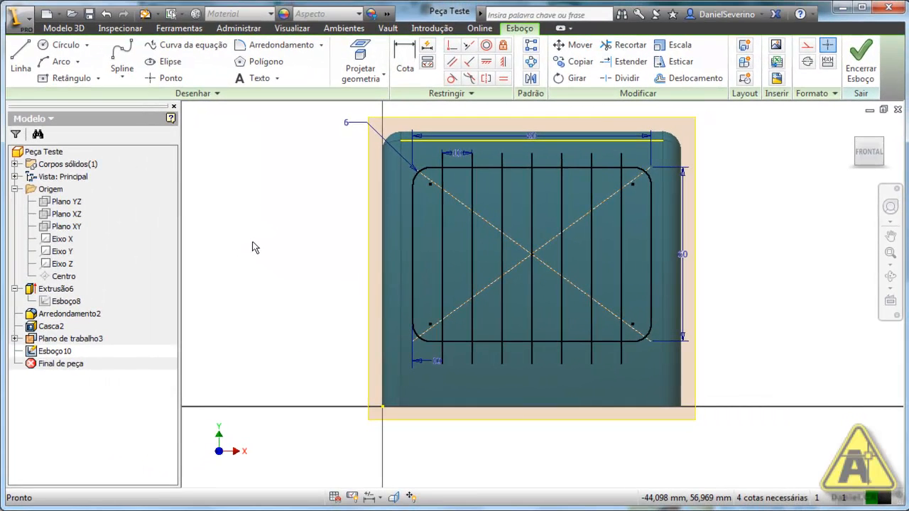
Draw a horizontal line across the upper part of the rectangle, extending past its left and right edges
{"action": "left_click", "coordinate": [20, 58]}
{"action": "left_click", "coordinate": [402, 197]}
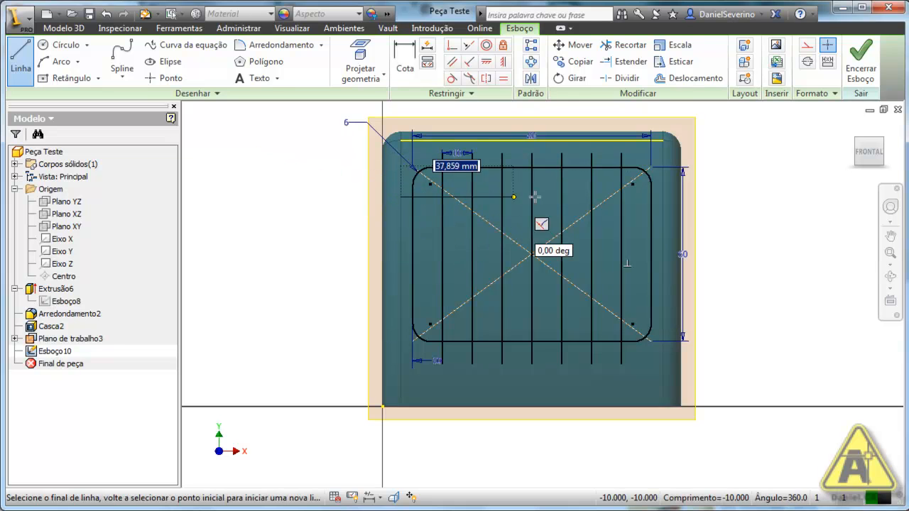
{"action": "left_click", "coordinate": [659, 197]}
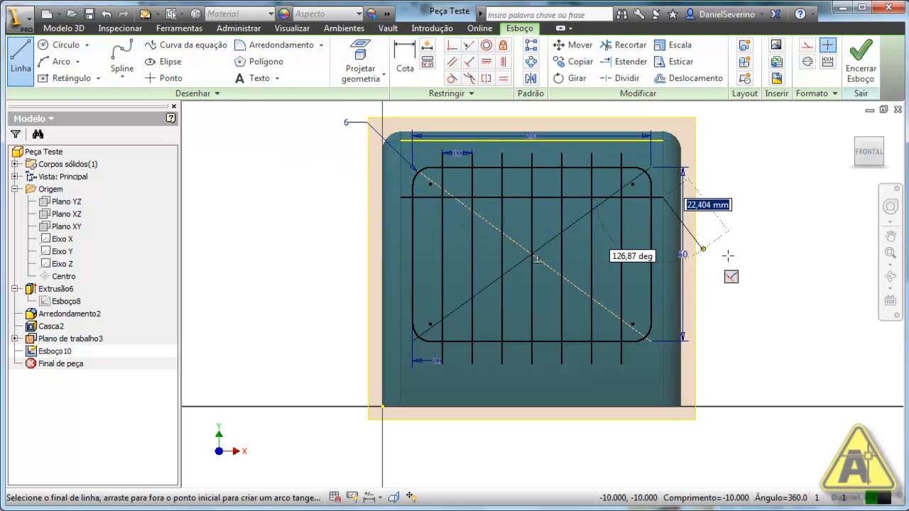
{"action": "key", "text": "Escape"}
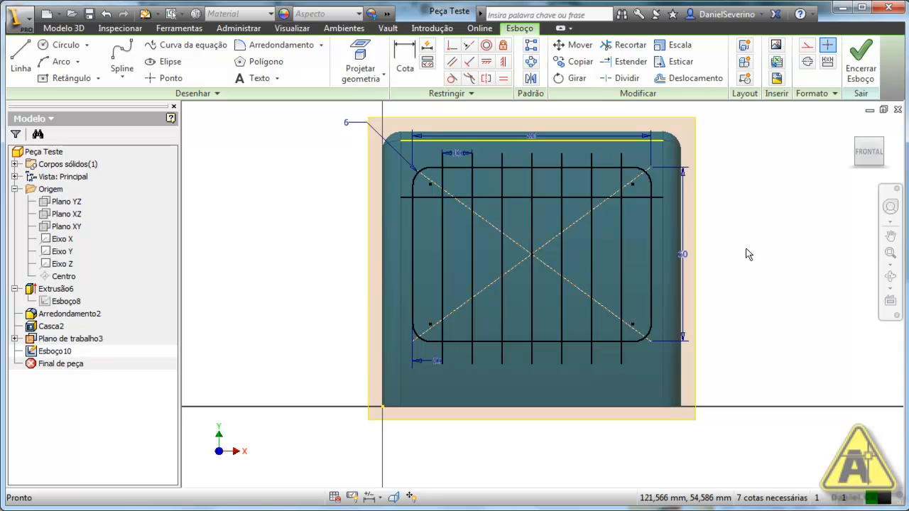
Dimension the horizontal line 5 mm from the rectangle's upper edge
{"action": "key", "text": "d"}
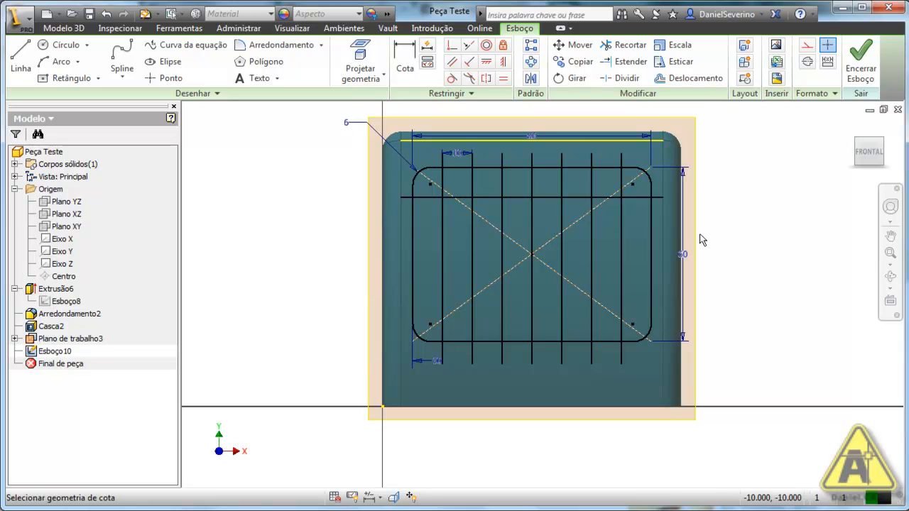
{"action": "left_click", "coordinate": [547, 196]}
{"action": "left_click", "coordinate": [552, 170]}
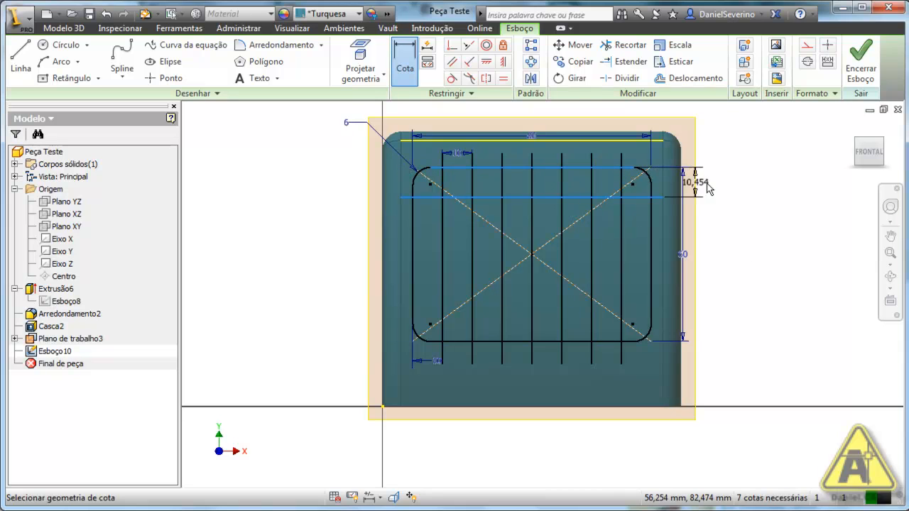
{"action": "left_click", "coordinate": [716, 186]}
{"action": "type", "text": "5"}
{"action": "key", "text": "Return"}
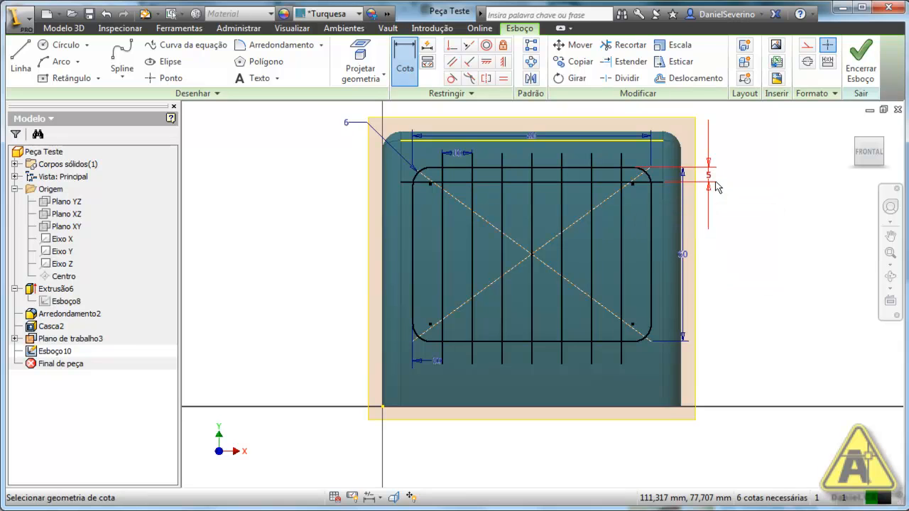
{"action": "key", "text": "Escape"}
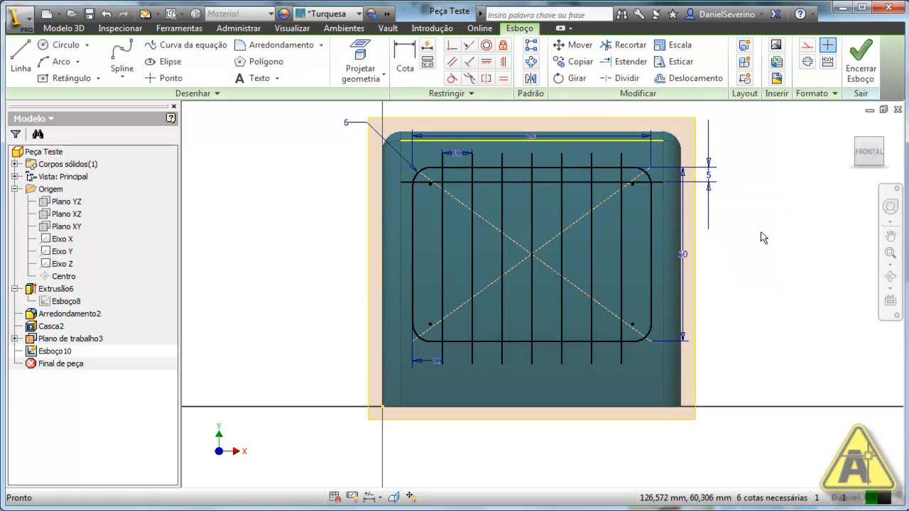
Set up a rectangular pattern of the horizontal line, running downward along the rectangle's left edge
{"action": "left_click", "coordinate": [531, 45]}
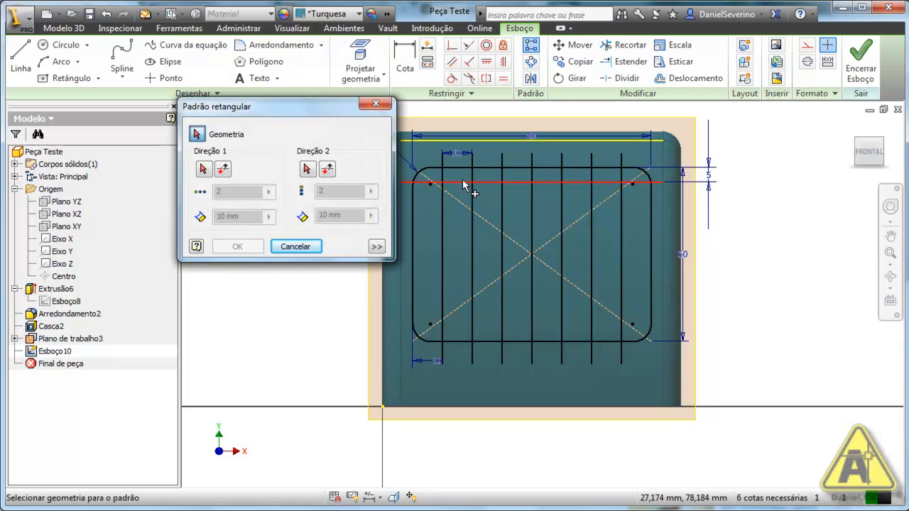
{"action": "left_click", "coordinate": [437, 183]}
{"action": "left_click", "coordinate": [203, 169]}
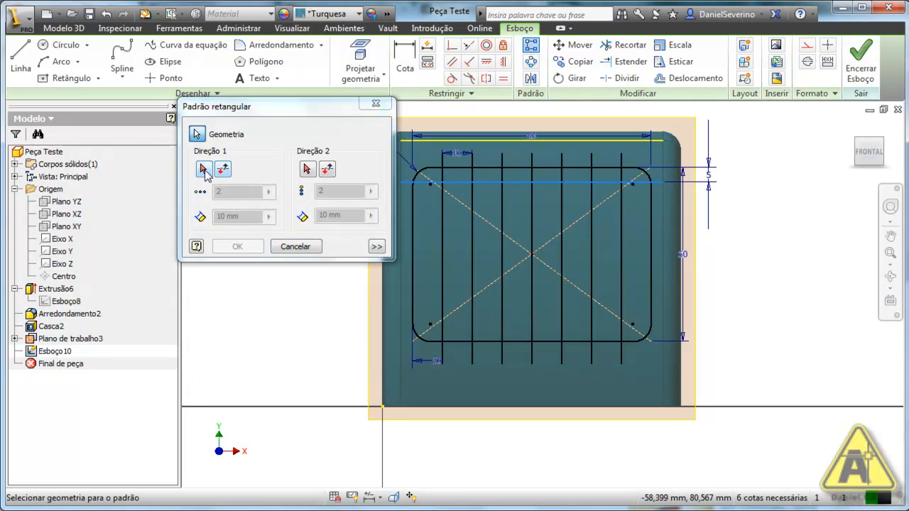
{"action": "left_click", "coordinate": [412, 210]}
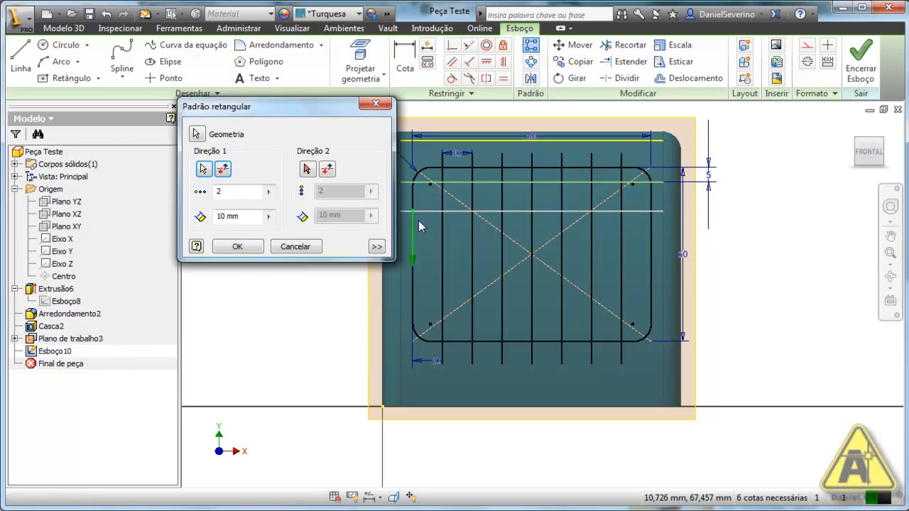
Set the horizontal line pattern to 11 instances with 5 mm spacing and create it
{"action": "left_click", "coordinate": [243, 216]}
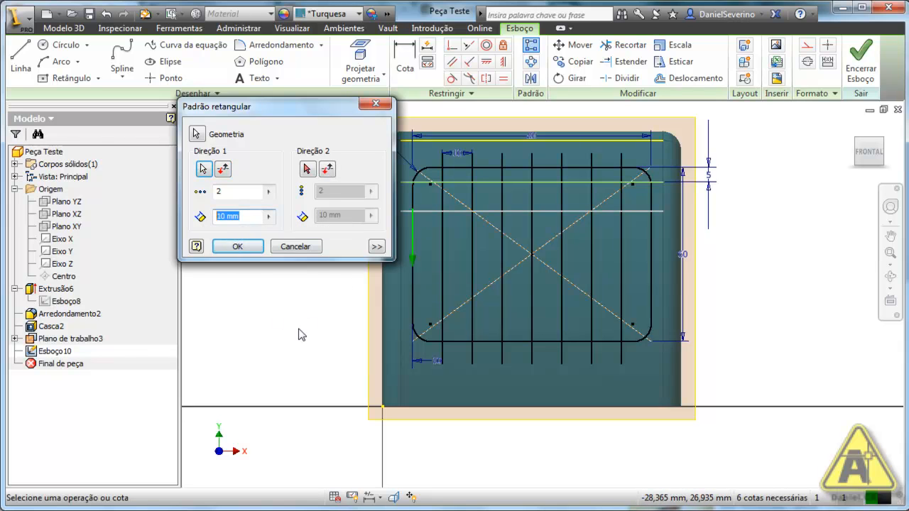
{"action": "type", "text": "5"}
{"action": "left_click", "coordinate": [229, 192]}
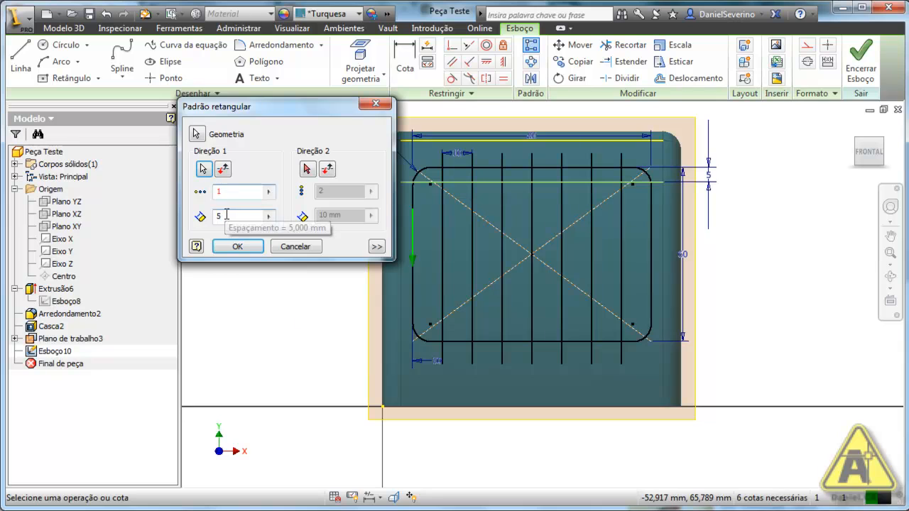
{"action": "type", "text": "10"}
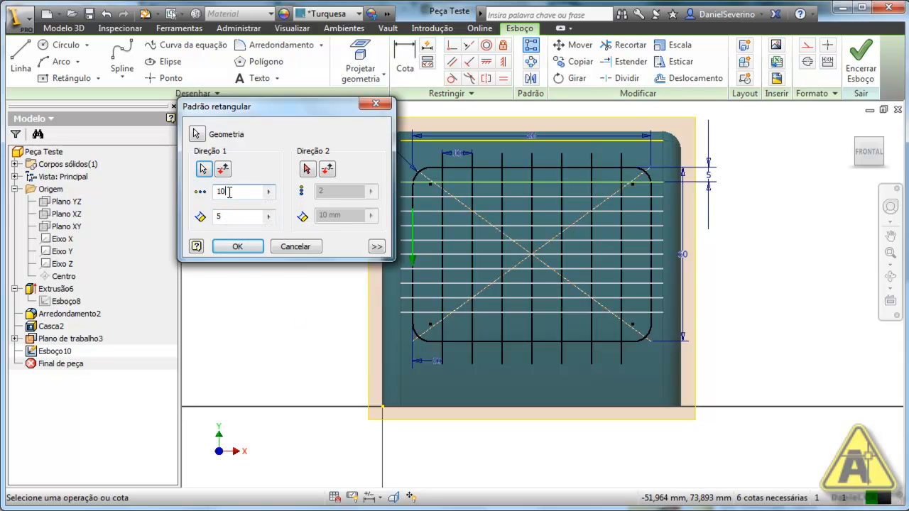
{"action": "key", "text": "BackSpace"}
{"action": "type", "text": "2"}
{"action": "key", "text": "BackSpace"}
{"action": "type", "text": "1"}
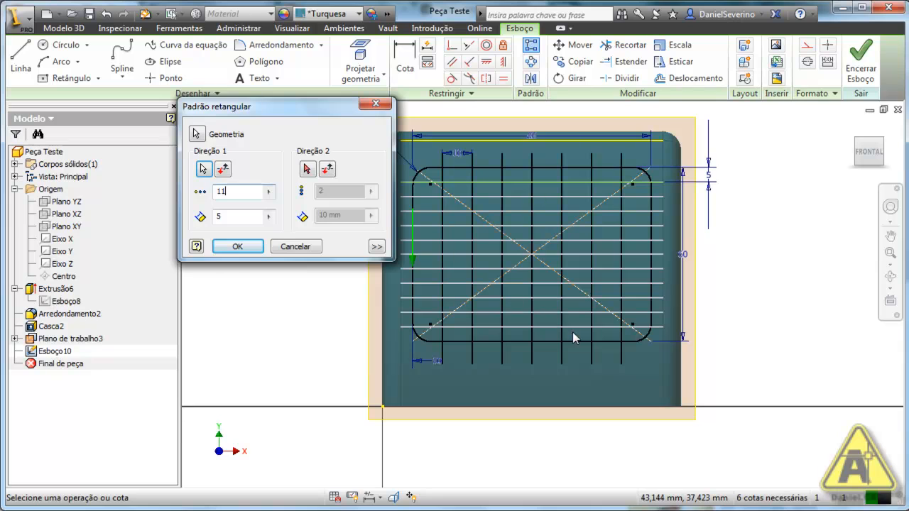
{"action": "left_click", "coordinate": [237, 246]}
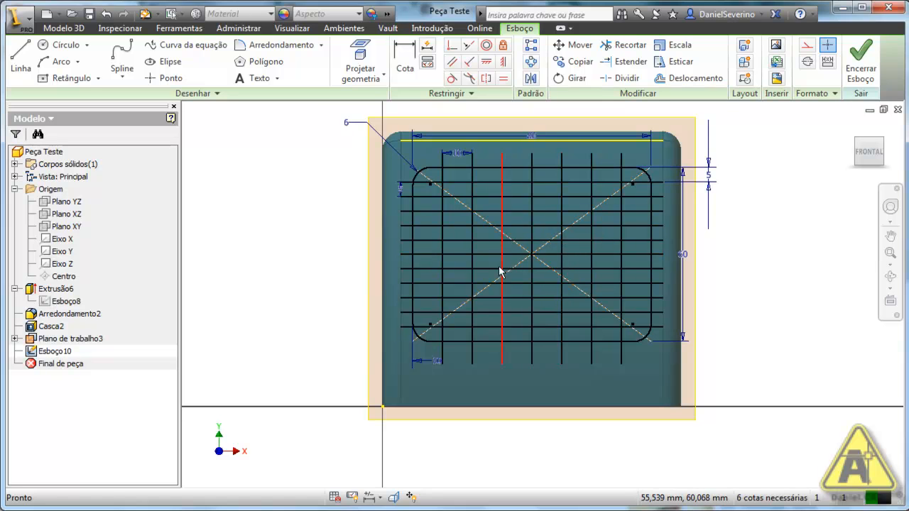
Draw a horizontal ellipse centered on the rectangle's center, reaching two grid lines above and below it
{"action": "left_click", "coordinate": [166, 62]}
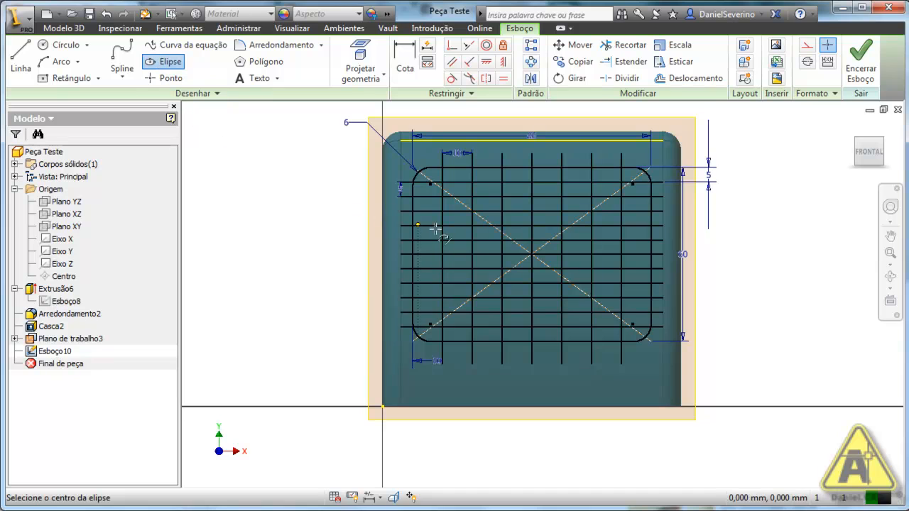
{"action": "left_click", "coordinate": [532, 254]}
{"action": "left_click", "coordinate": [582, 254]}
{"action": "left_click", "coordinate": [593, 249]}
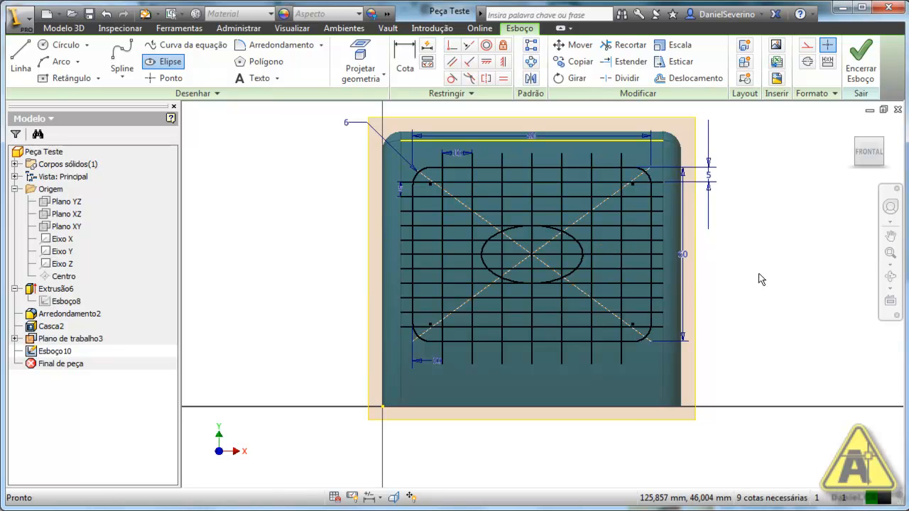
{"action": "key", "text": "Escape"}
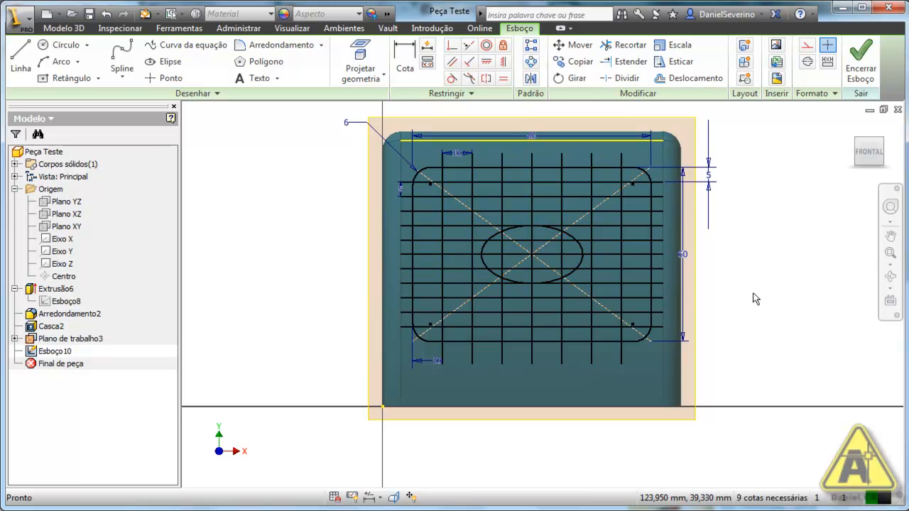
Finish the sketch and start a Grill feature with the rounded rectangle as its boundary profile
{"action": "left_click", "coordinate": [850, 70]}
{"action": "middle_click_drag", "start_coordinate": [826, 253], "coordinate": [764, 299]}
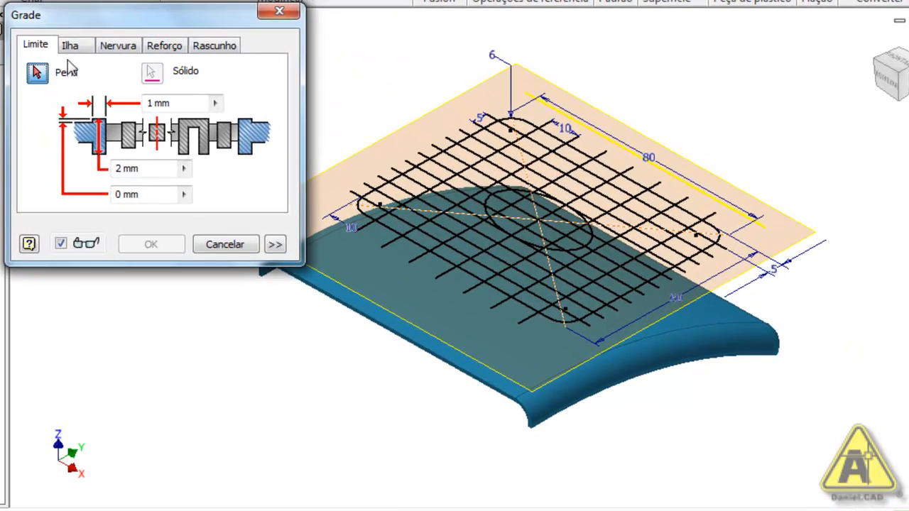
{"action": "left_click", "coordinate": [70, 45]}
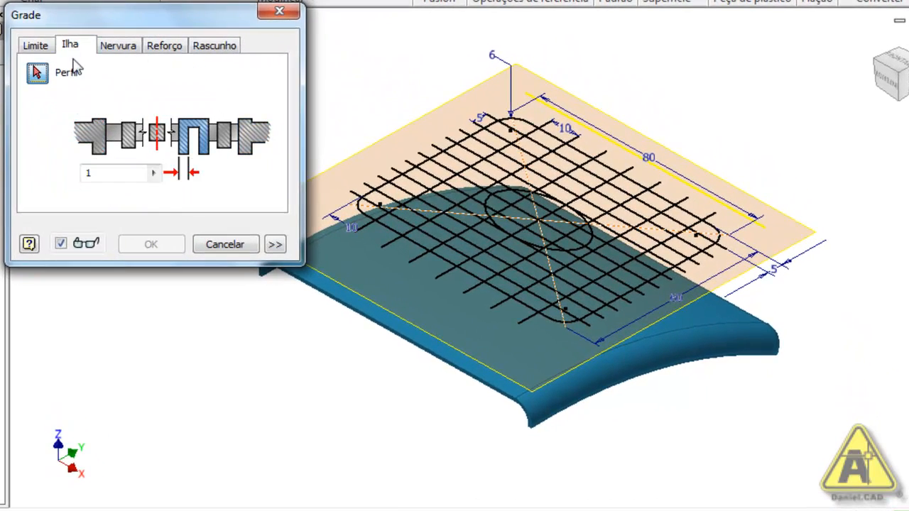
{"action": "left_click", "coordinate": [117, 46]}
{"action": "left_click", "coordinate": [166, 48]}
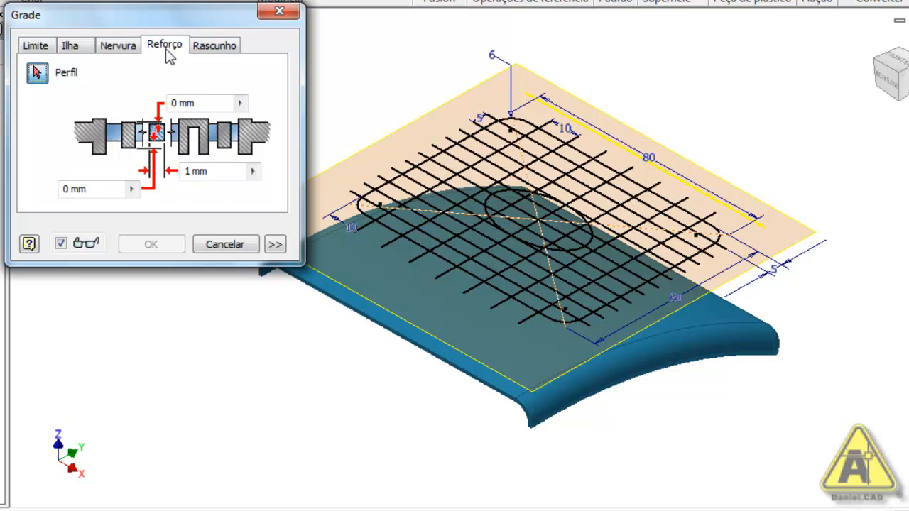
{"action": "left_click", "coordinate": [214, 50]}
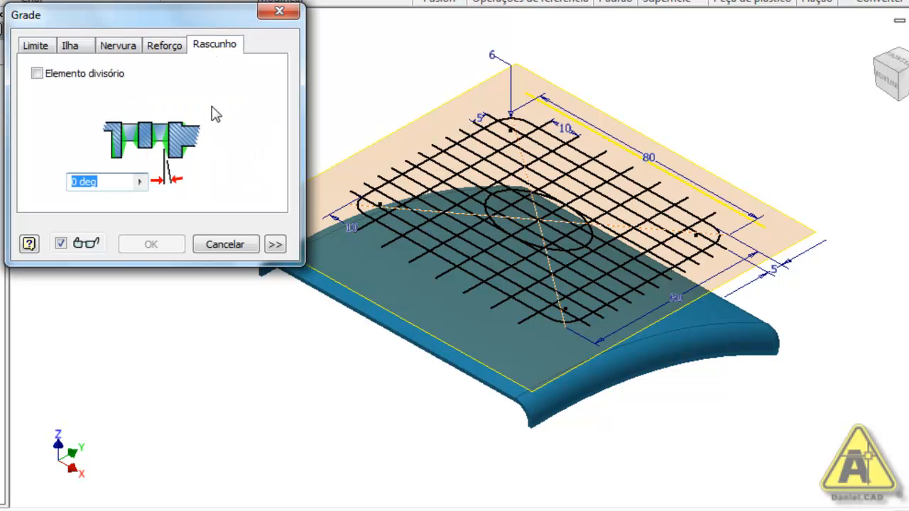
{"action": "left_click", "coordinate": [41, 50]}
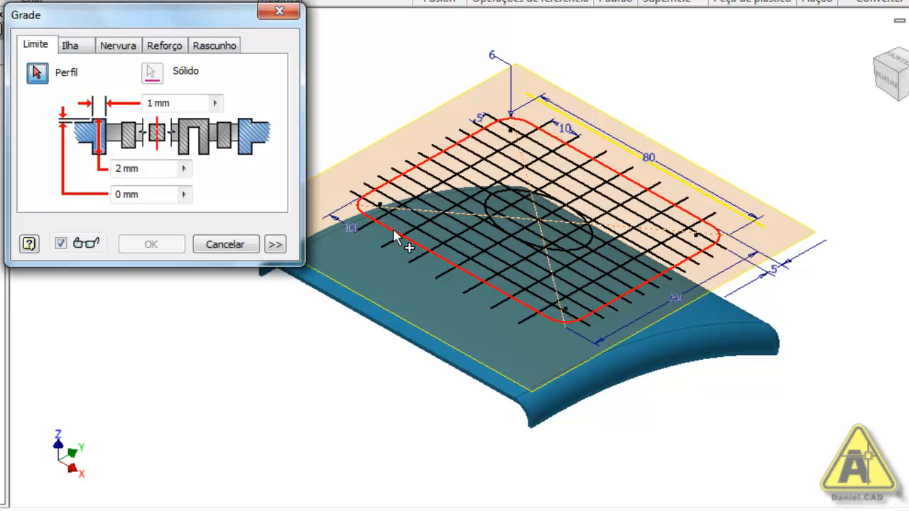
{"action": "left_click", "coordinate": [447, 263]}
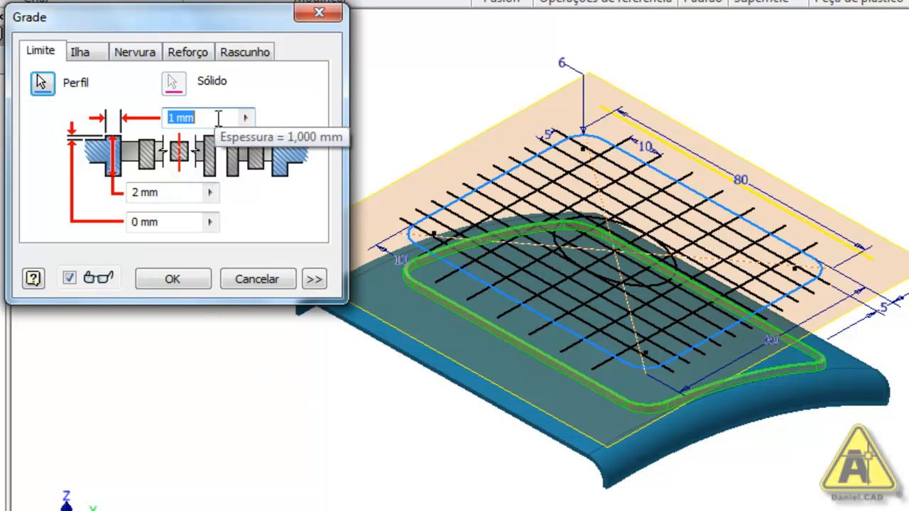
Set the grille boundary to 2 mm thickness, 0.5 mm outside height and 4 mm height
{"action": "type", "text": "2"}
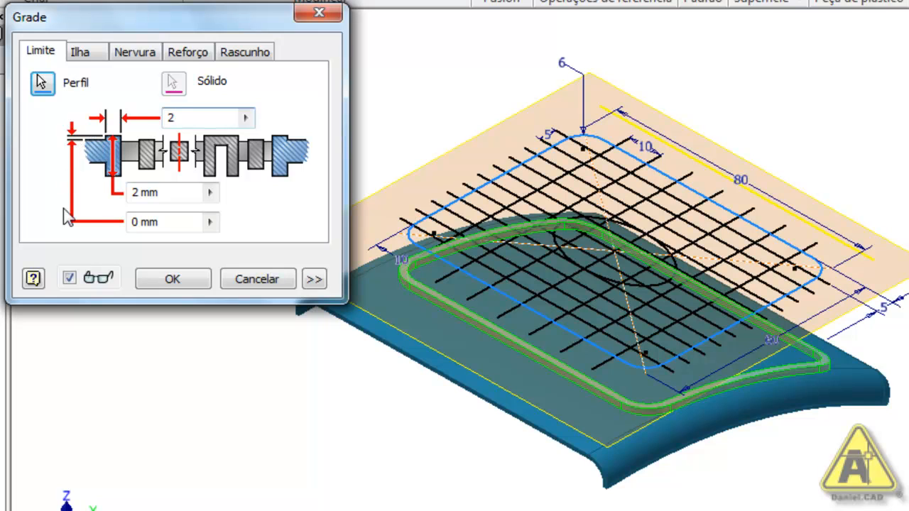
{"action": "left_click", "coordinate": [137, 222]}
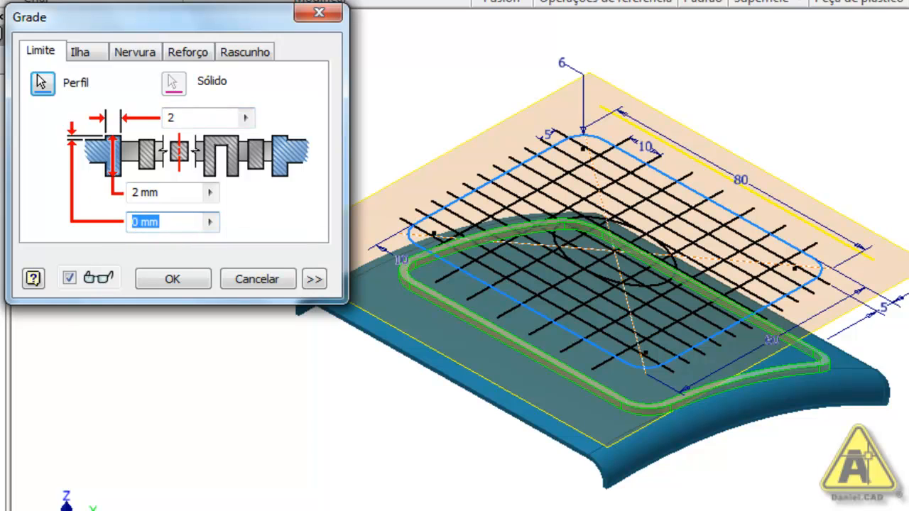
{"action": "type", "text": "0.5"}
{"action": "left_click", "coordinate": [189, 199]}
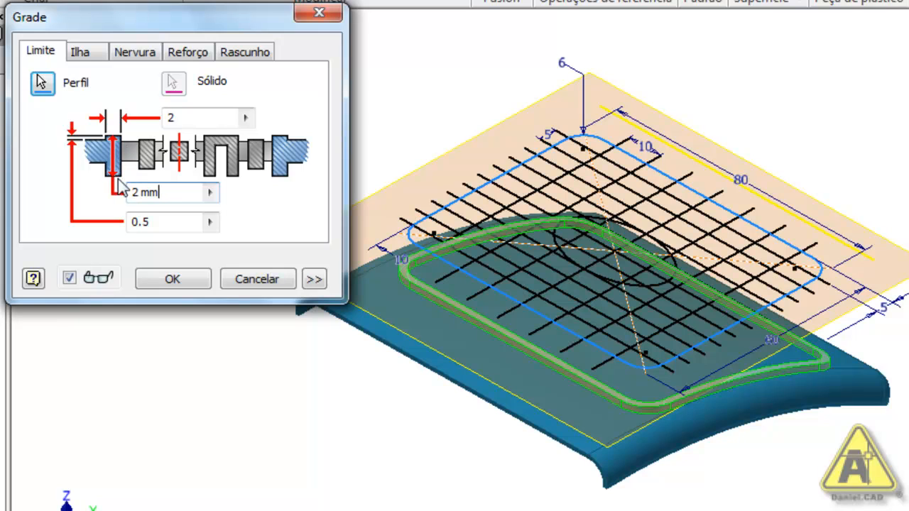
{"action": "double_click", "coordinate": [178, 193]}
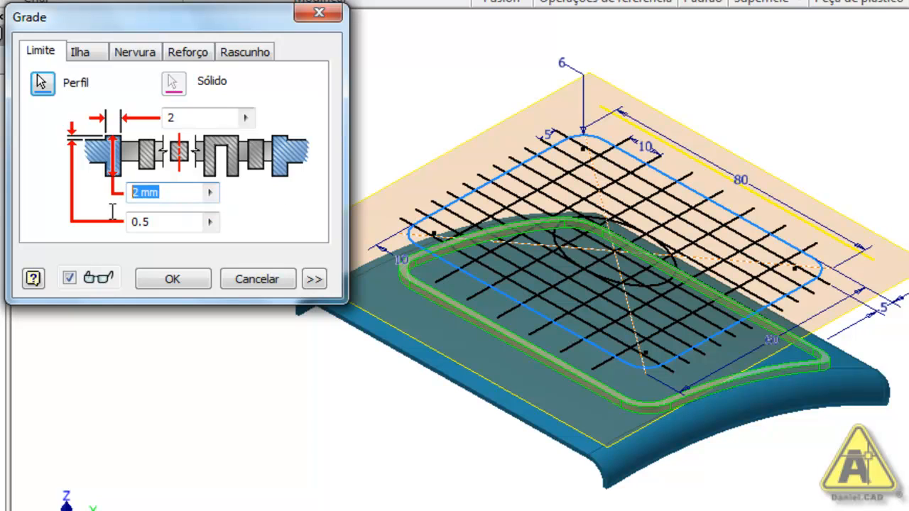
{"action": "type", "text": "4"}
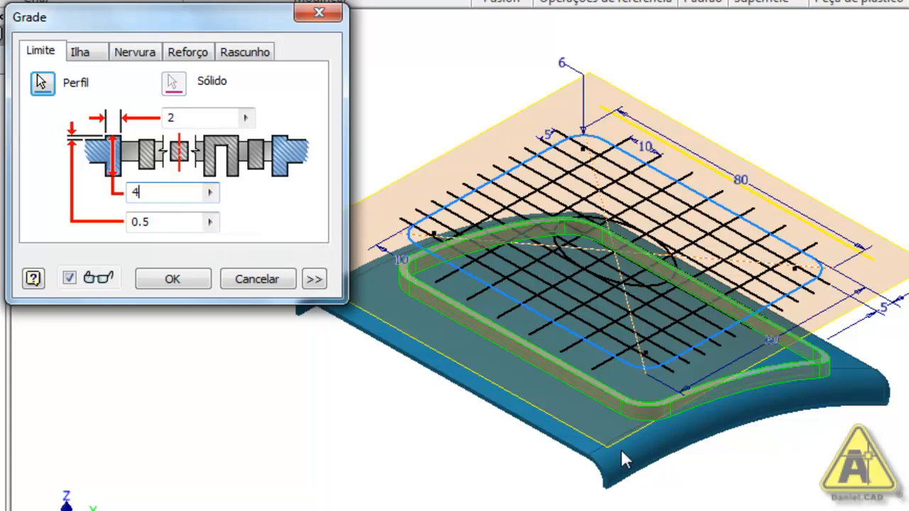
{"action": "middle_click_drag", "start_coordinate": [565, 428], "coordinate": [601, 377], "text": "shift"}
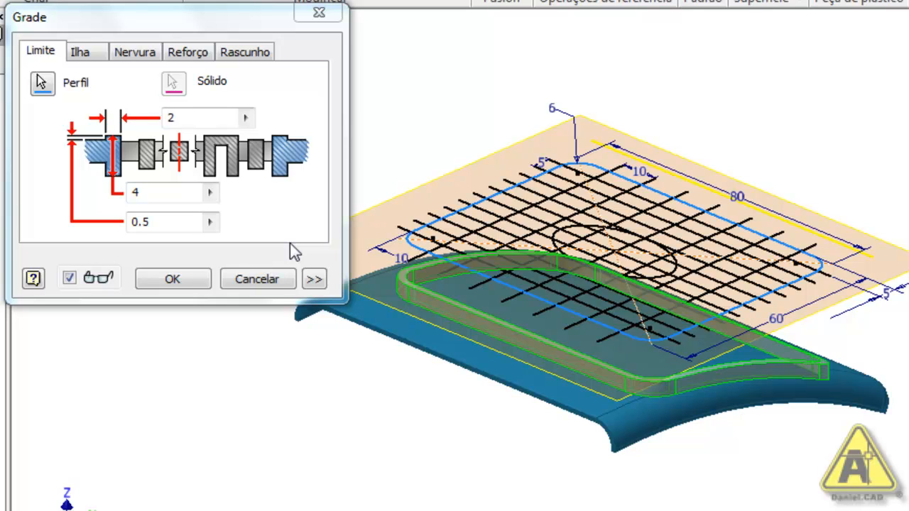
Assign the central ellipse as the grille's island profile
{"action": "left_click", "coordinate": [94, 49]}
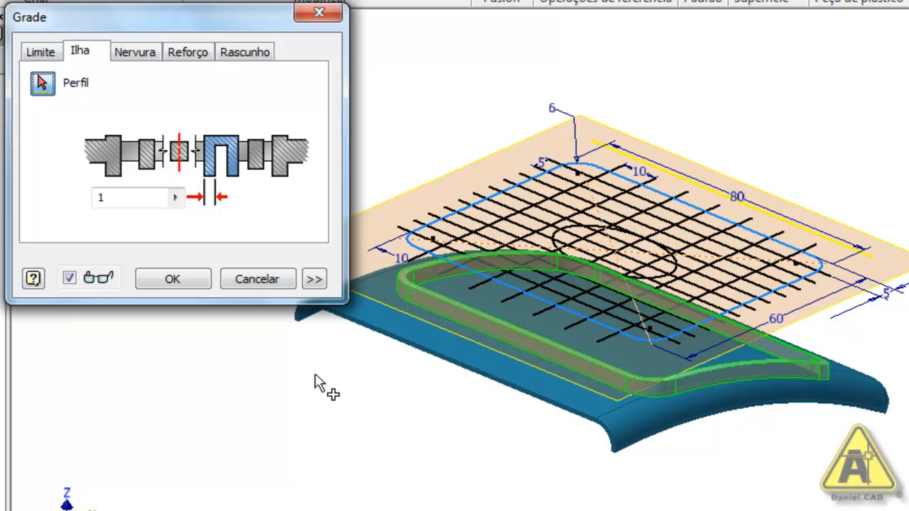
{"action": "middle_click_drag", "start_coordinate": [362, 356], "coordinate": [449, 398], "text": "shift"}
{"action": "middle_click_drag", "start_coordinate": [561, 188], "coordinate": [609, 352]}
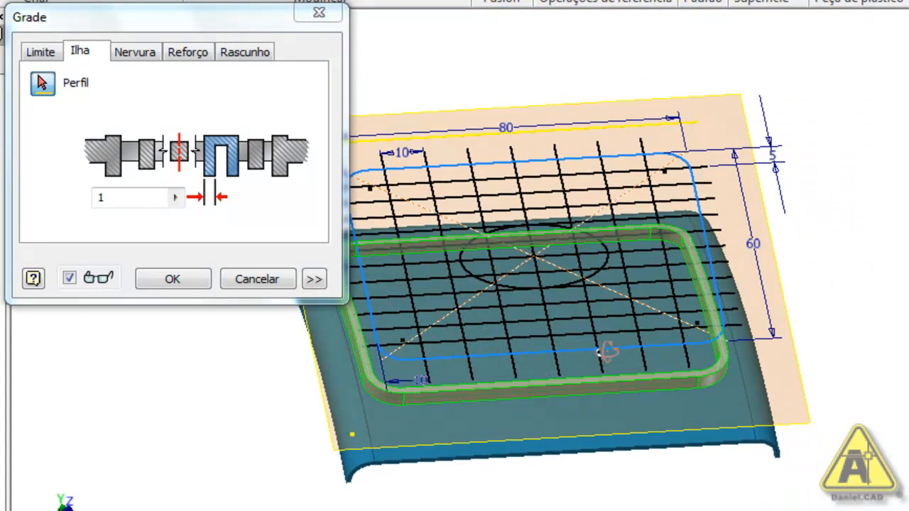
{"action": "left_click", "coordinate": [582, 291]}
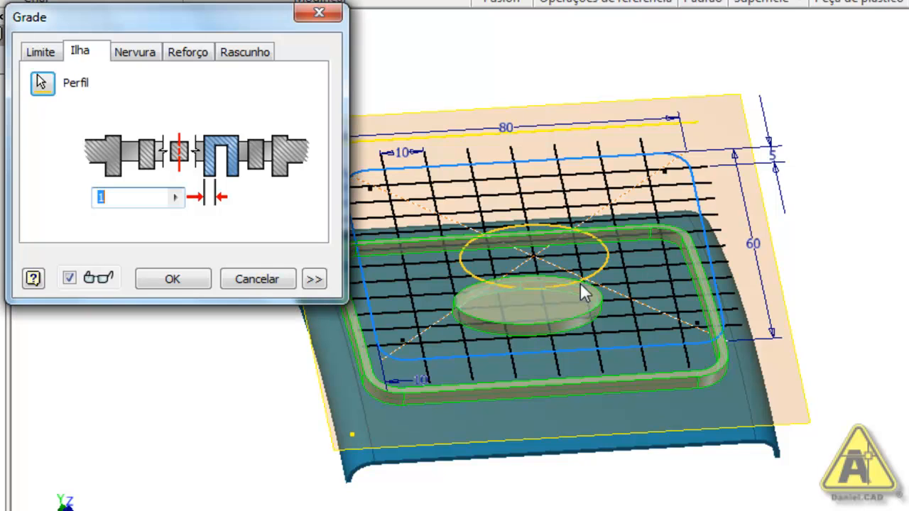
Try an island thickness of 2 mm and return it to 1 mm, checking the preview from the underside
{"action": "mouse_move", "coordinate": [600, 463]}
{"action": "middle_mouse_down", "text": "shift"}
{"action": "mouse_move", "coordinate": [587, 390]}
{"action": "mouse_move", "coordinate": [630, 490]}
{"action": "mouse_move", "coordinate": [611, 377]}
{"action": "mouse_move", "coordinate": [618, 337]}
{"action": "mouse_move", "coordinate": [618, 425]}
{"action": "mouse_move", "coordinate": [629, 323]}
{"action": "middle_mouse_up", "text": "shift"}
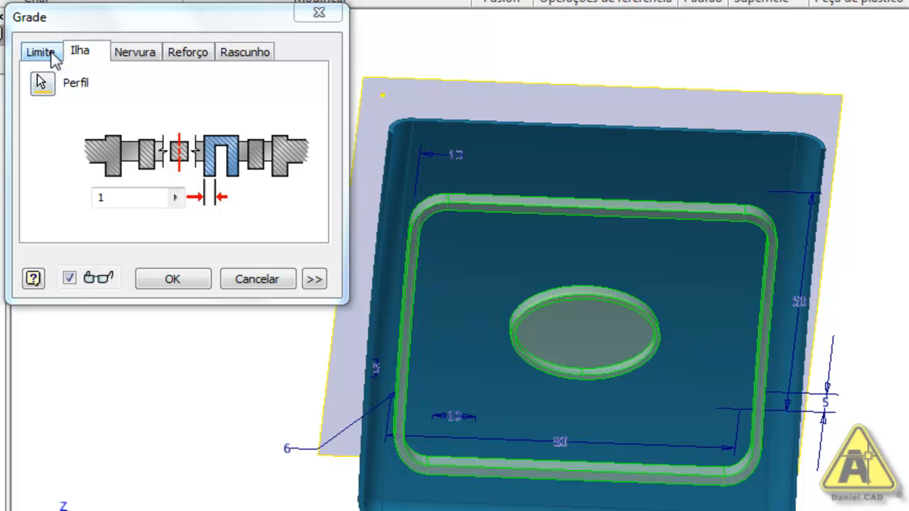
{"action": "scroll", "coordinate": [590, 338], "scroll_direction": "up", "scroll_amount": 3}
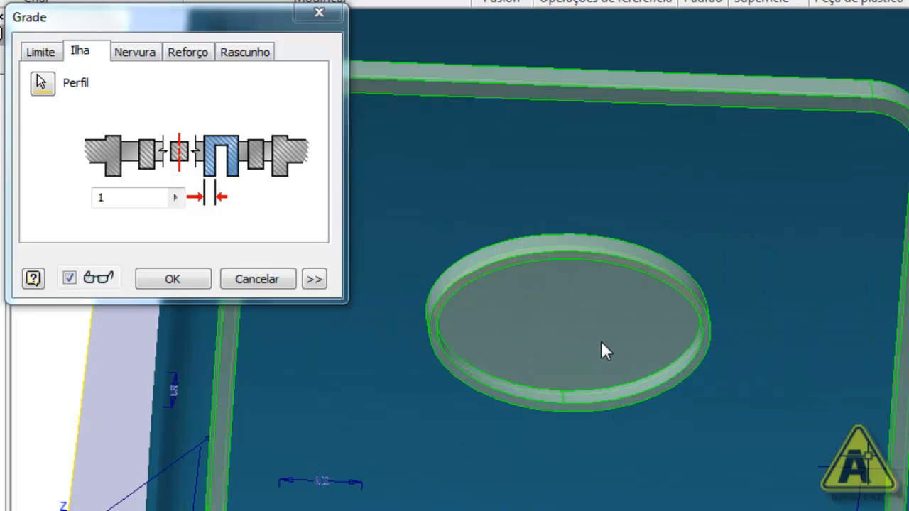
{"action": "left_click", "coordinate": [141, 204]}
{"action": "double_click", "coordinate": [140, 204]}
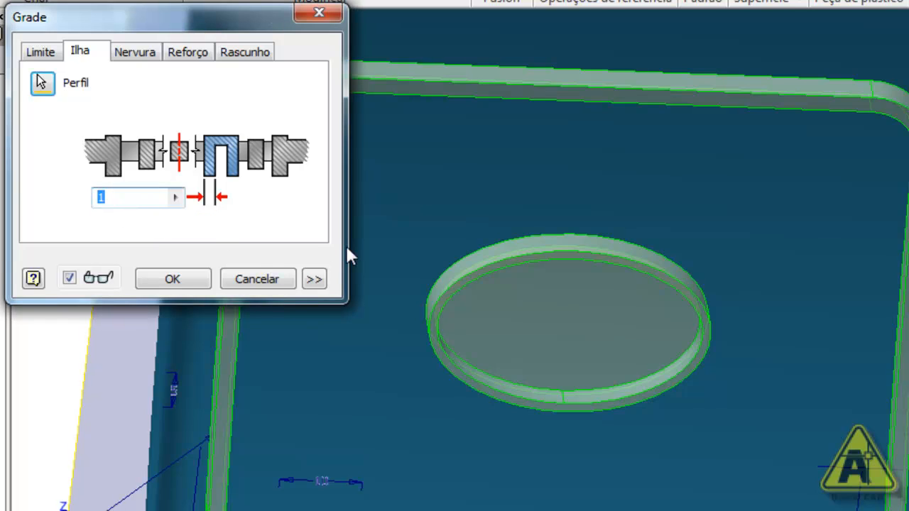
{"action": "type", "text": "2"}
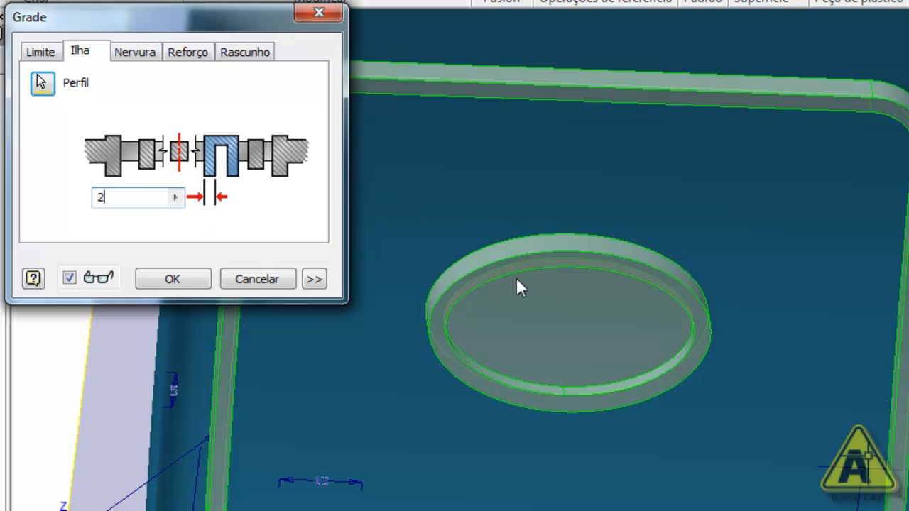
{"action": "double_click", "coordinate": [131, 199]}
{"action": "type", "text": "1"}
{"action": "scroll", "coordinate": [544, 303], "scroll_direction": "down", "scroll_amount": 5}
{"action": "middle_click_drag", "start_coordinate": [544, 303], "coordinate": [581, 390], "text": "shift"}
{"action": "middle_click_drag", "start_coordinate": [614, 200], "coordinate": [553, 272], "text": "shift"}
{"action": "scroll", "coordinate": [568, 291], "scroll_direction": "up", "scroll_amount": 6}
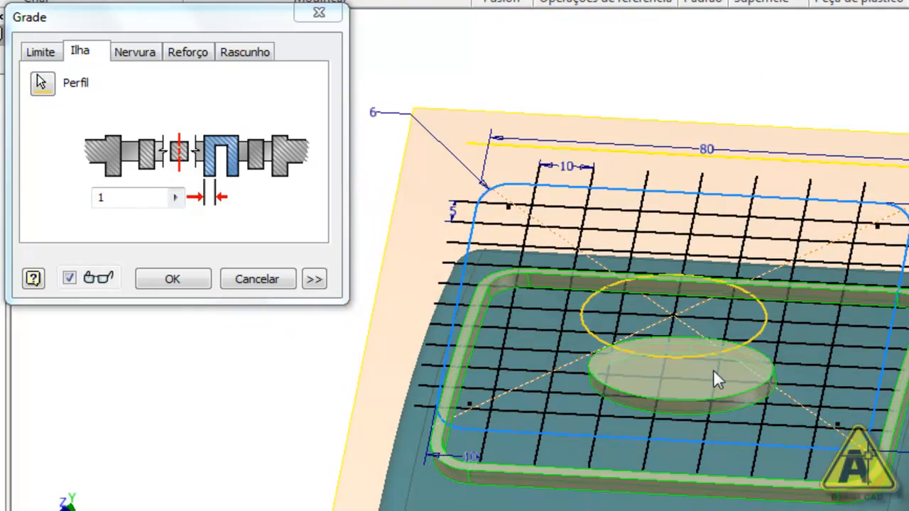
{"action": "middle_click_drag", "start_coordinate": [717, 380], "coordinate": [685, 379]}
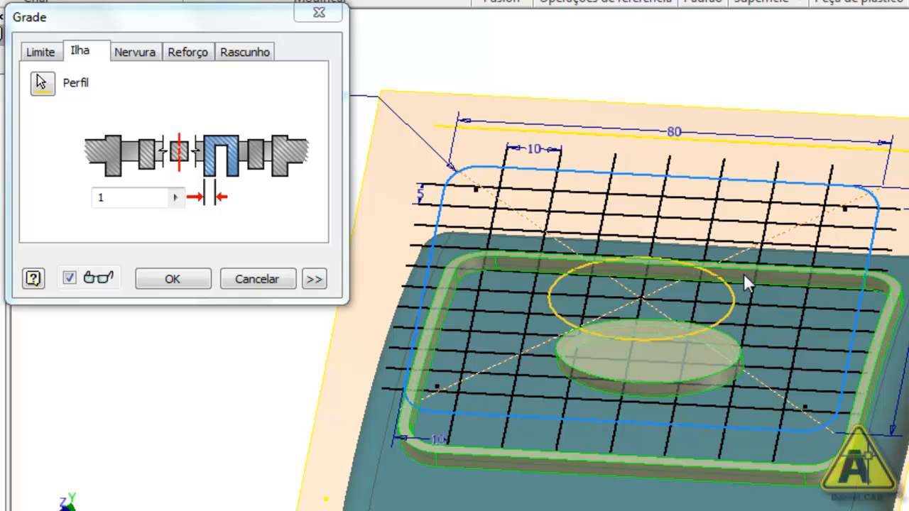
Assign the seven vertical grid lines as the grille's rib profiles and set the rib height to 3 mm
{"action": "left_click", "coordinate": [145, 54]}
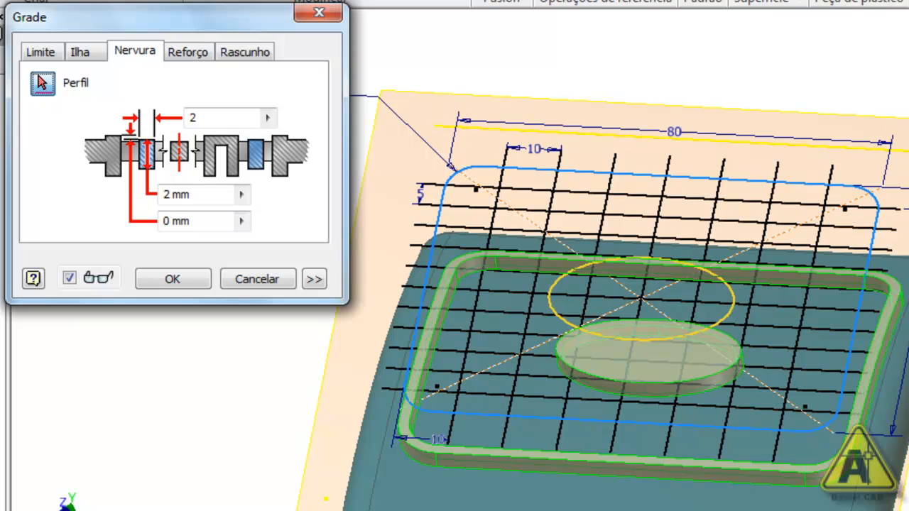
{"action": "left_click", "coordinate": [907, 71]}
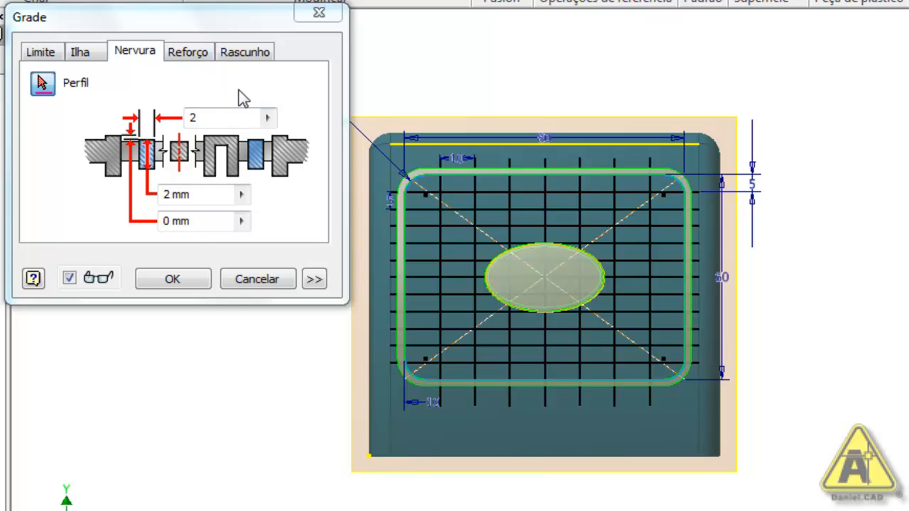
{"action": "left_click", "coordinate": [197, 57]}
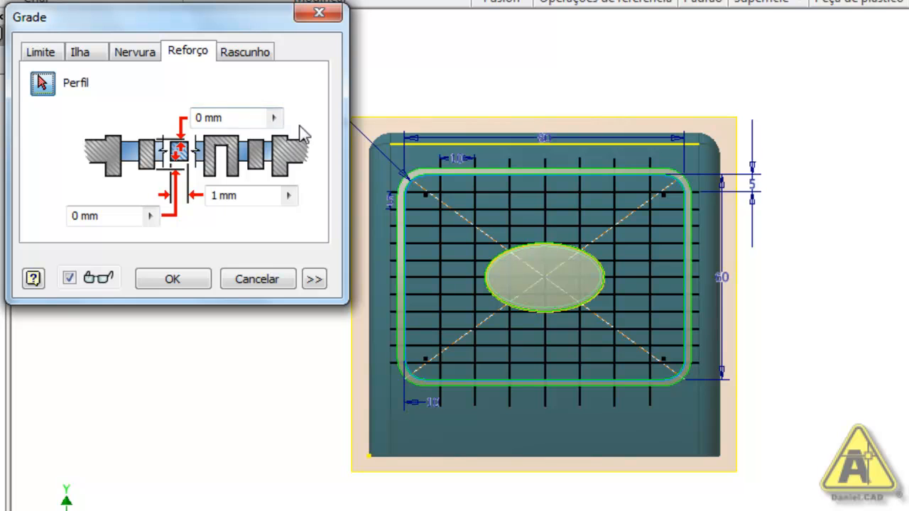
{"action": "left_click", "coordinate": [147, 54]}
{"action": "scroll", "coordinate": [380, 281], "scroll_direction": "up", "scroll_amount": 3}
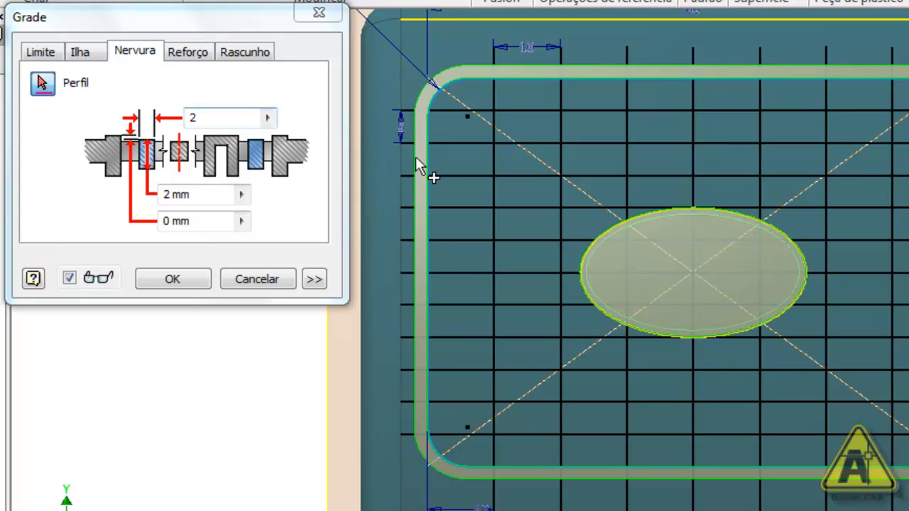
{"action": "left_click", "coordinate": [495, 173]}
{"action": "left_click", "coordinate": [560, 165]}
{"action": "left_click", "coordinate": [626, 163]}
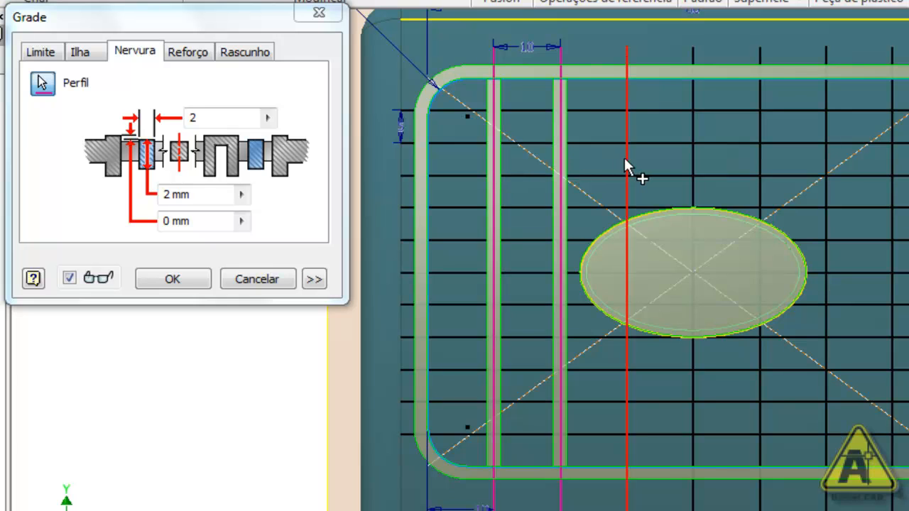
{"action": "left_click", "coordinate": [692, 154]}
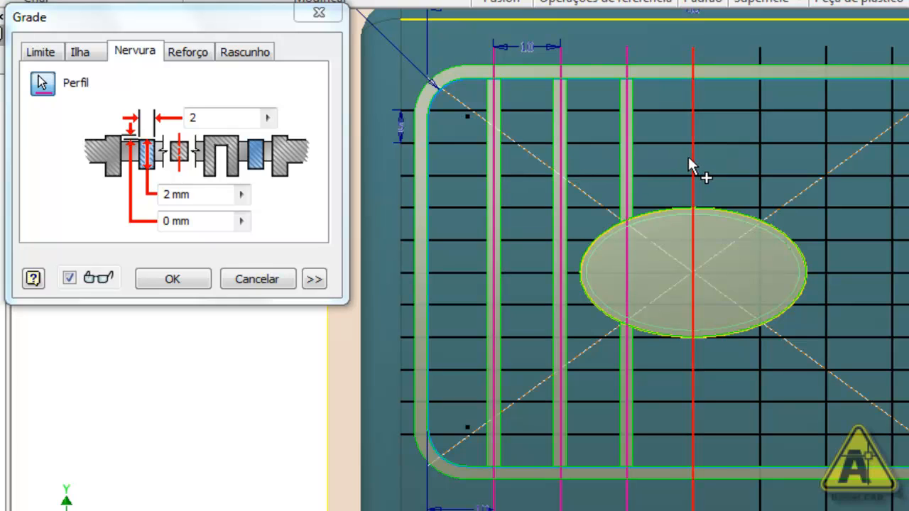
{"action": "left_click", "coordinate": [760, 160]}
{"action": "left_click", "coordinate": [828, 158]}
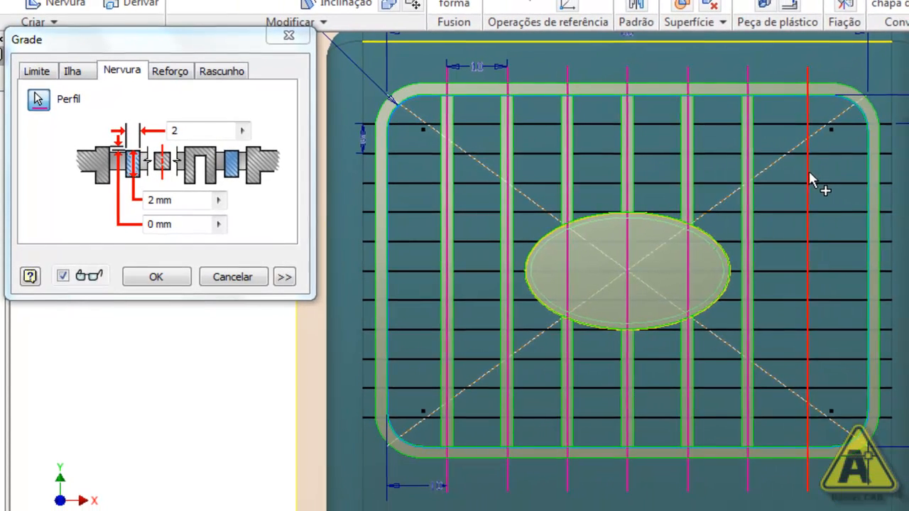
{"action": "left_click", "coordinate": [810, 180]}
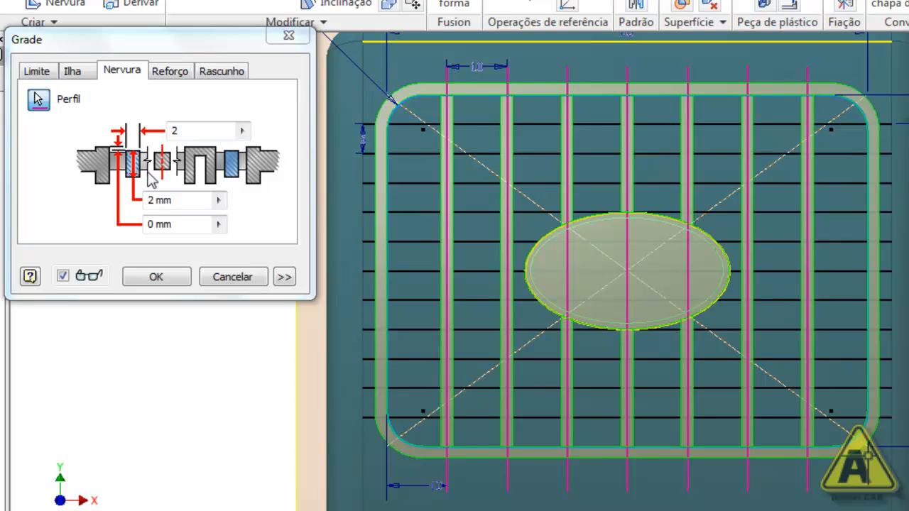
{"action": "left_click", "coordinate": [187, 201]}
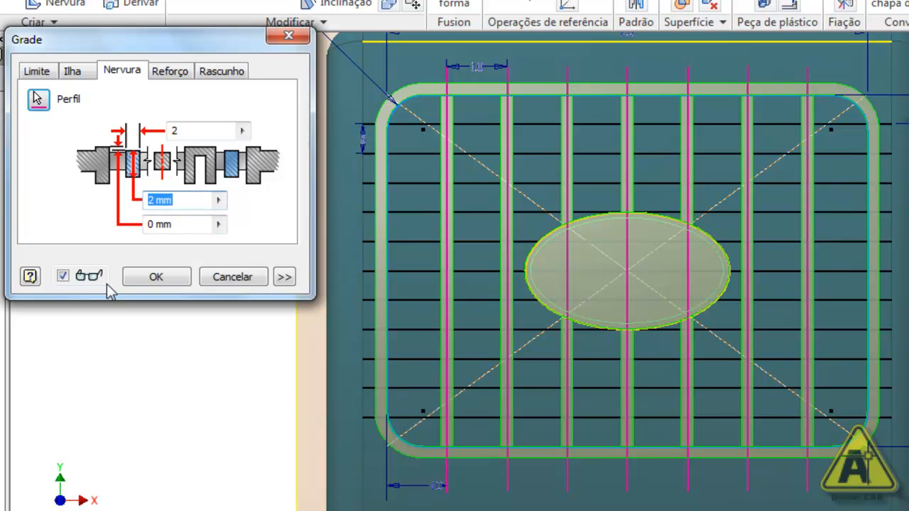
{"action": "type", "text": "3"}
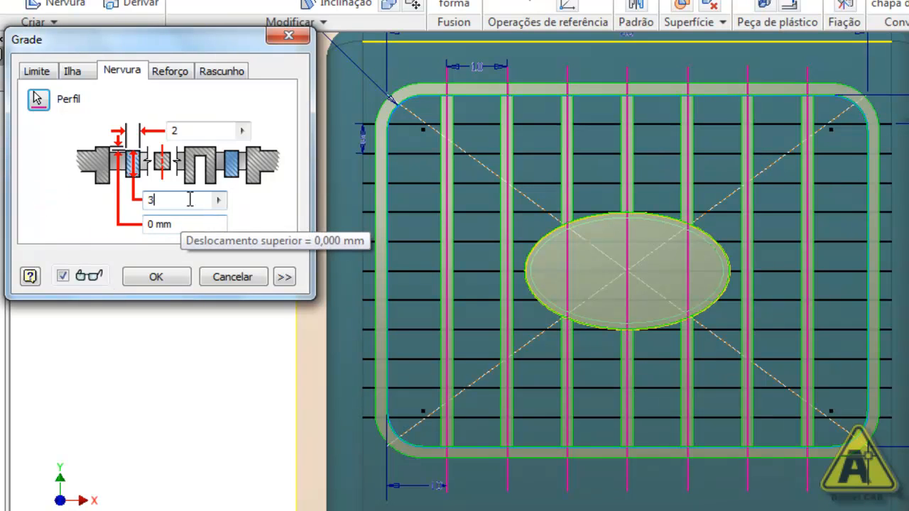
Assign the eleven horizontal grid lines as the grille's spar (Reforço) profiles and create the grille
{"action": "left_click", "coordinate": [180, 80]}
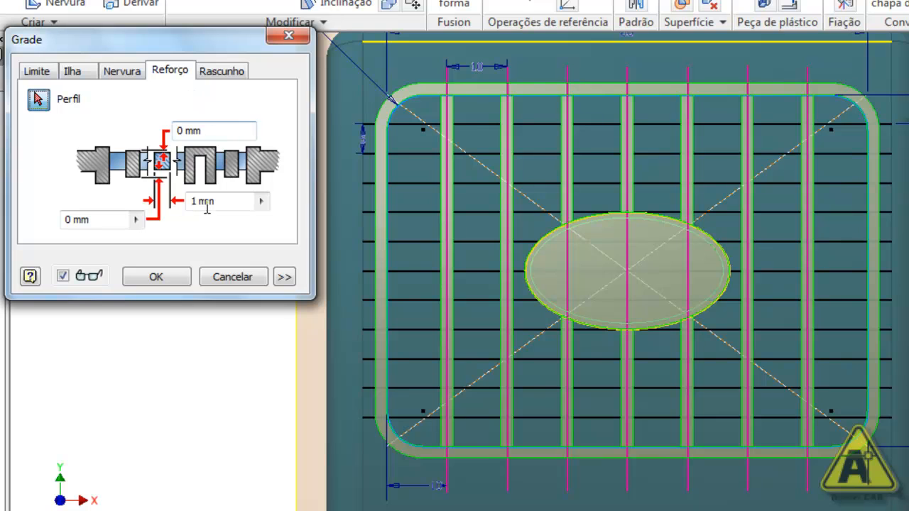
{"action": "left_click", "coordinate": [411, 126]}
{"action": "left_click", "coordinate": [410, 153]}
{"action": "left_click", "coordinate": [411, 183]}
{"action": "left_click", "coordinate": [410, 212]}
{"action": "left_click", "coordinate": [409, 242]}
{"action": "left_click", "coordinate": [412, 271]}
{"action": "left_click", "coordinate": [411, 301]}
{"action": "left_click", "coordinate": [410, 330]}
{"action": "left_click", "coordinate": [410, 360]}
{"action": "left_click", "coordinate": [407, 388]}
{"action": "left_click", "coordinate": [406, 417]}
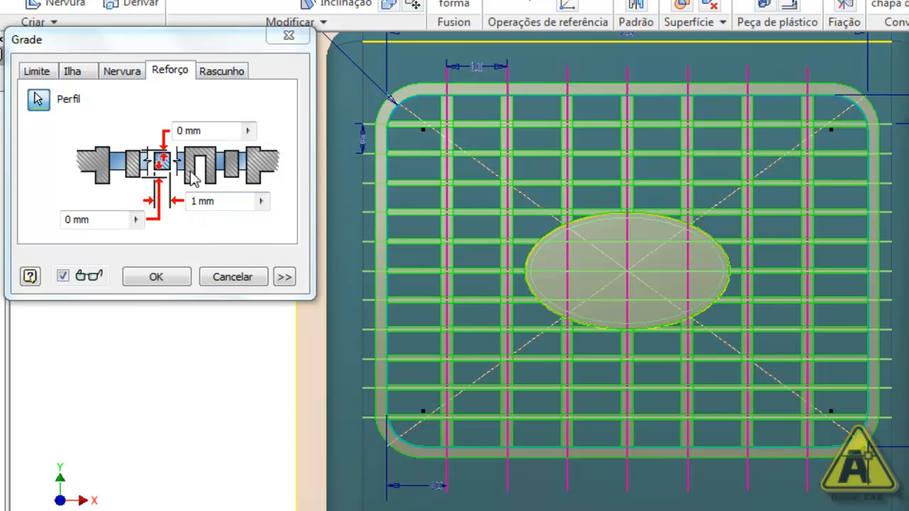
{"action": "left_click", "coordinate": [223, 73]}
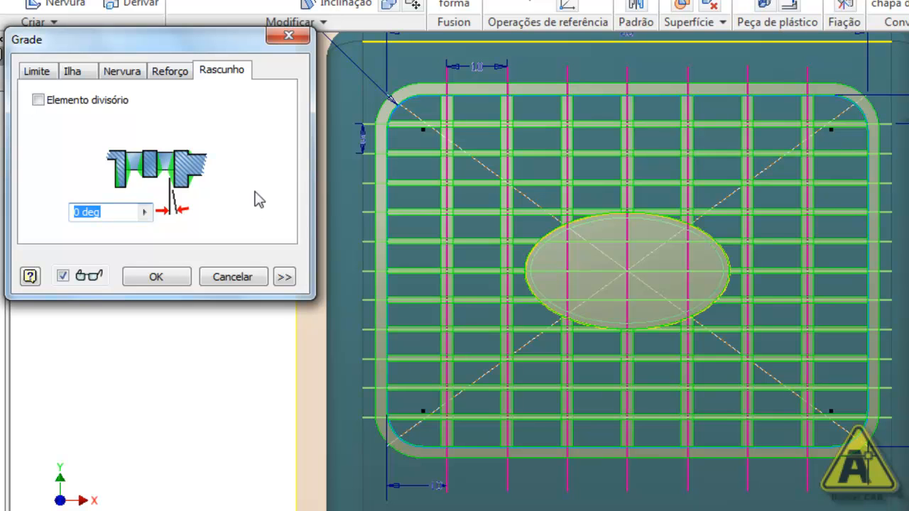
{"action": "left_click", "coordinate": [160, 277]}
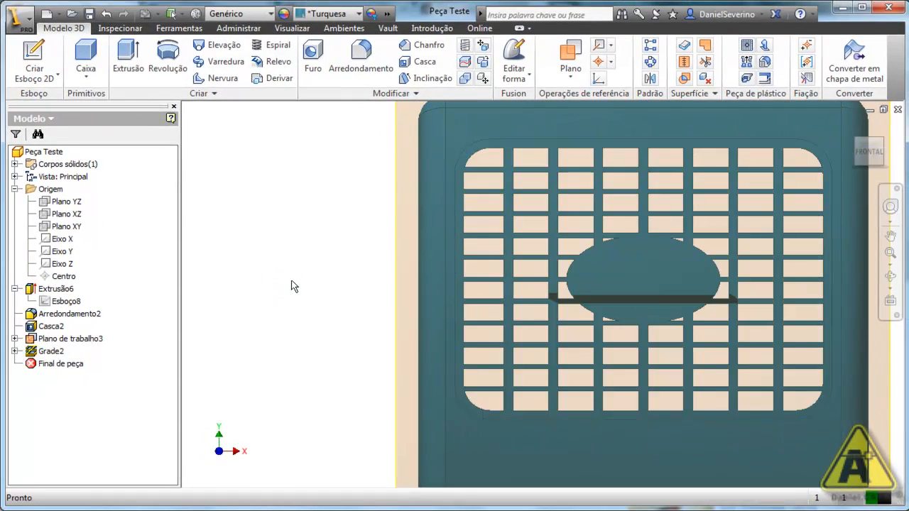
Hide the work plane Plano de trabalho3 that passes through the grille
{"action": "middle_click_drag", "start_coordinate": [294, 286], "coordinate": [285, 359], "text": "shift"}
{"action": "left_click", "coordinate": [51, 343]}
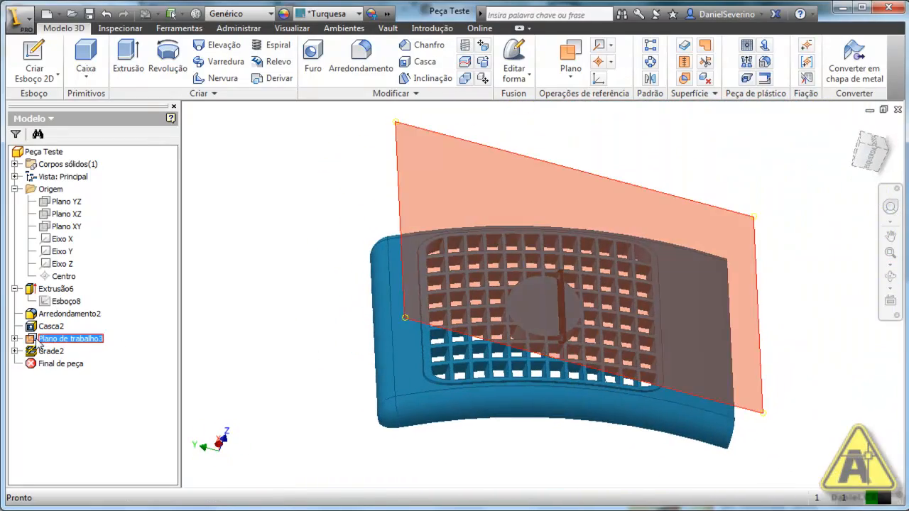
{"action": "right_click", "coordinate": [39, 340]}
{"action": "left_click", "coordinate": [73, 455]}
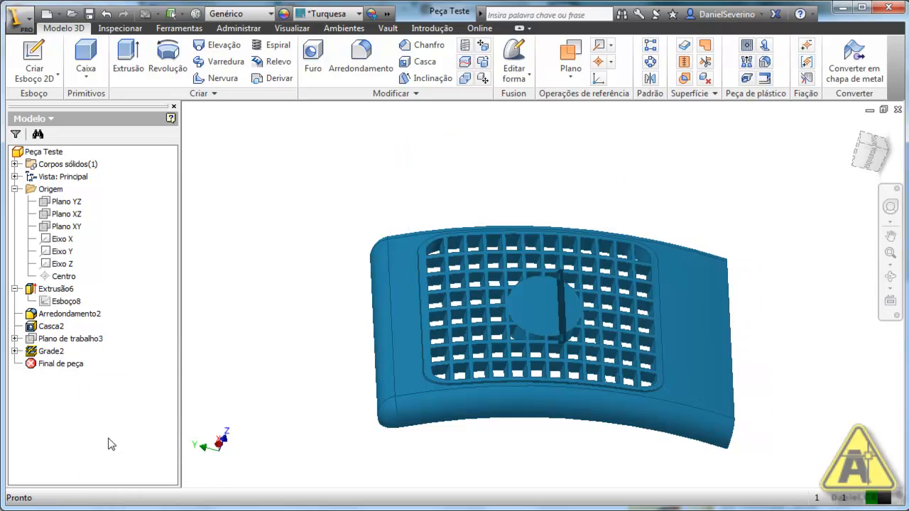
Examine the new grille's ribs, spars and elliptical island from the front and at an angle
{"action": "middle_click_drag", "start_coordinate": [728, 316], "coordinate": [597, 327], "text": "shift"}
{"action": "middle_click_drag", "start_coordinate": [746, 437], "coordinate": [689, 287], "text": "shift"}
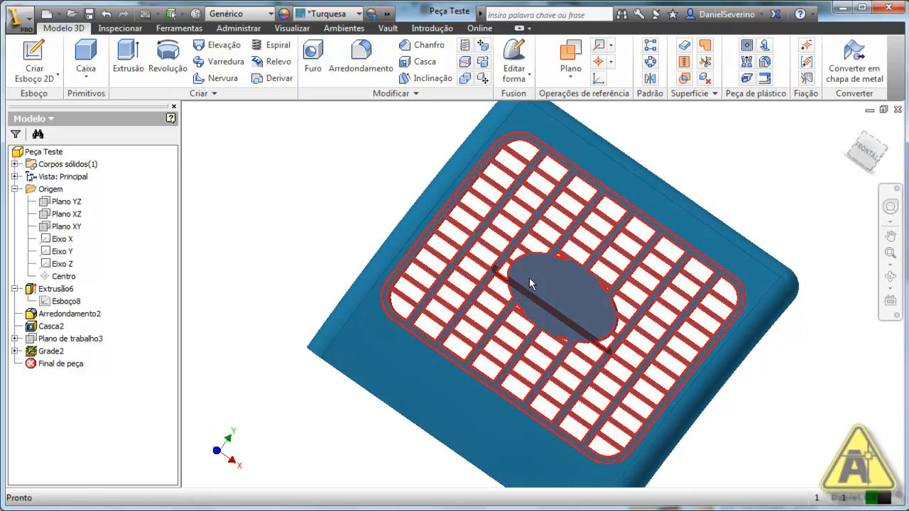
{"action": "left_click", "coordinate": [865, 153]}
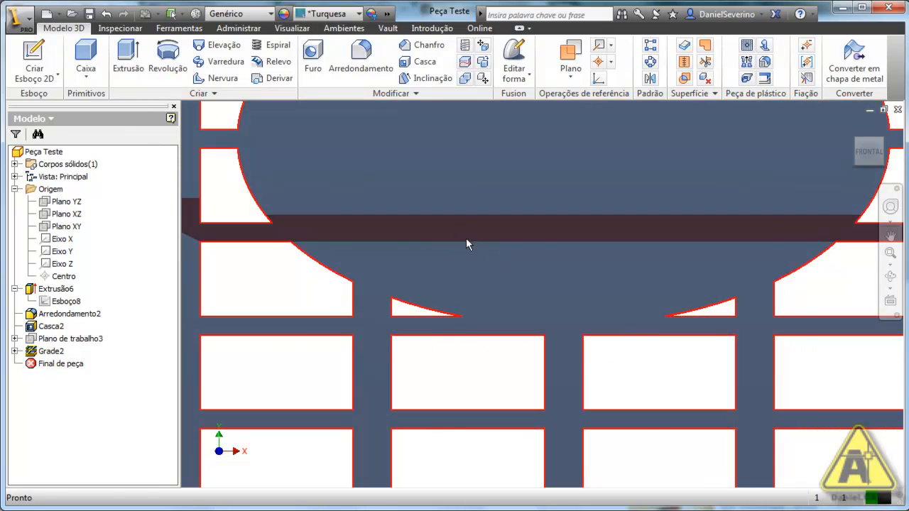
{"action": "scroll", "coordinate": [545, 252], "scroll_direction": "down", "scroll_amount": 3}
{"action": "middle_click_drag", "start_coordinate": [503, 258], "coordinate": [564, 265], "text": "shift"}
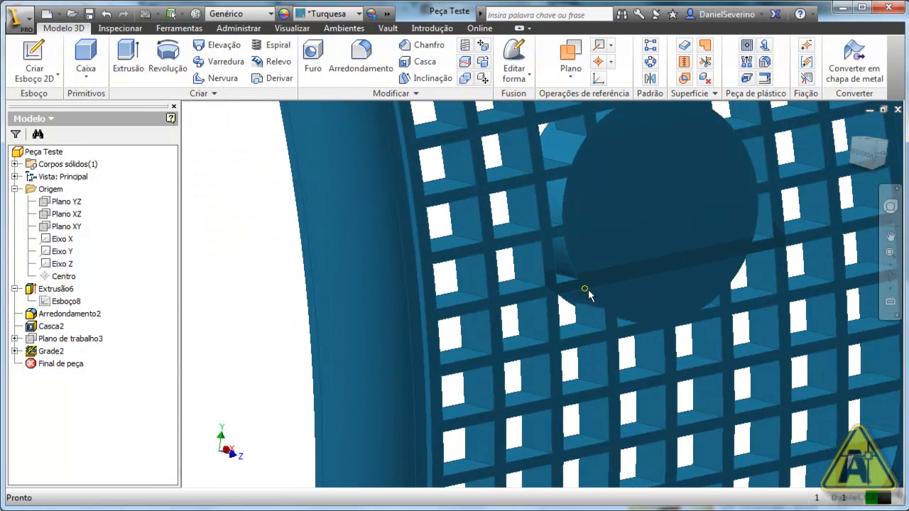
{"action": "scroll", "coordinate": [603, 275], "scroll_direction": "down", "scroll_amount": 2}
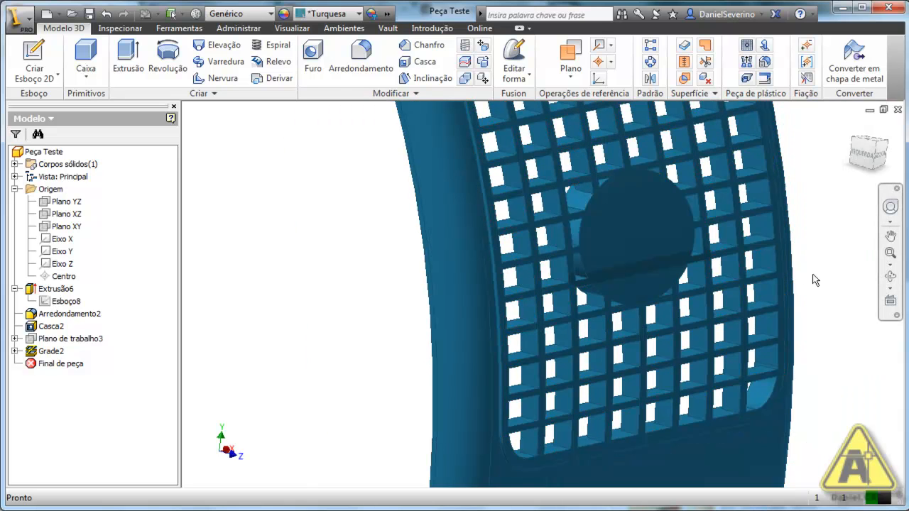
Change the part's appearance to Verde escuro from the Inventor material library
{"action": "key", "text": "F6"}
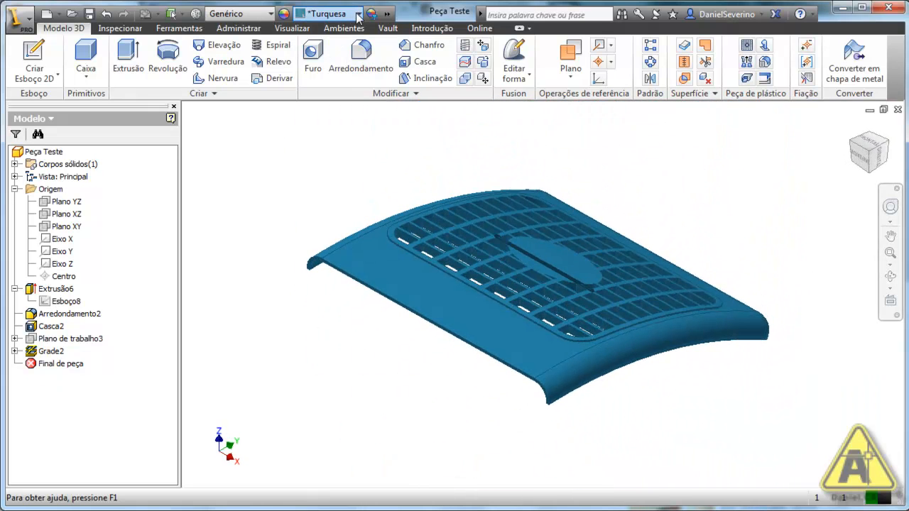
{"action": "left_click", "coordinate": [358, 14]}
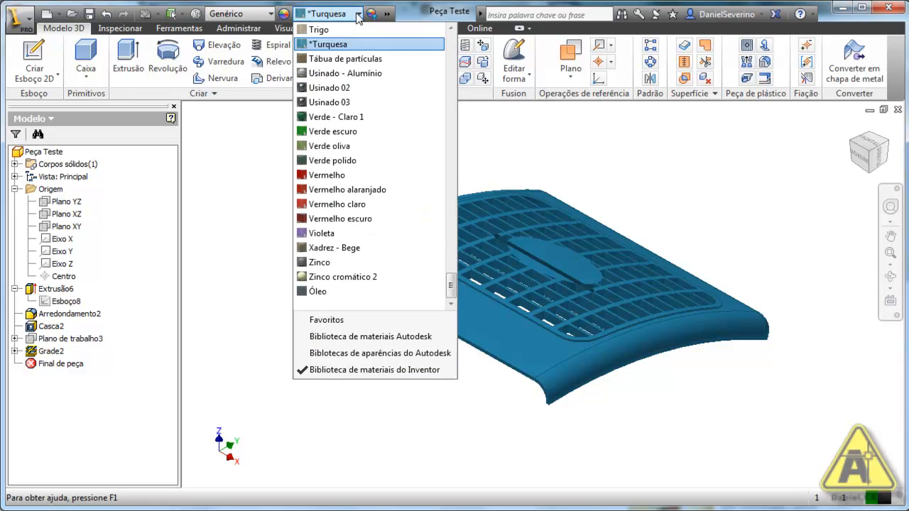
{"action": "left_click", "coordinate": [327, 130]}
Examine the grille's outer frame, ribs, spars and elliptical island closely from above and from the underside
{"action": "middle_click_drag", "start_coordinate": [328, 150], "coordinate": [327, 213], "text": "shift"}
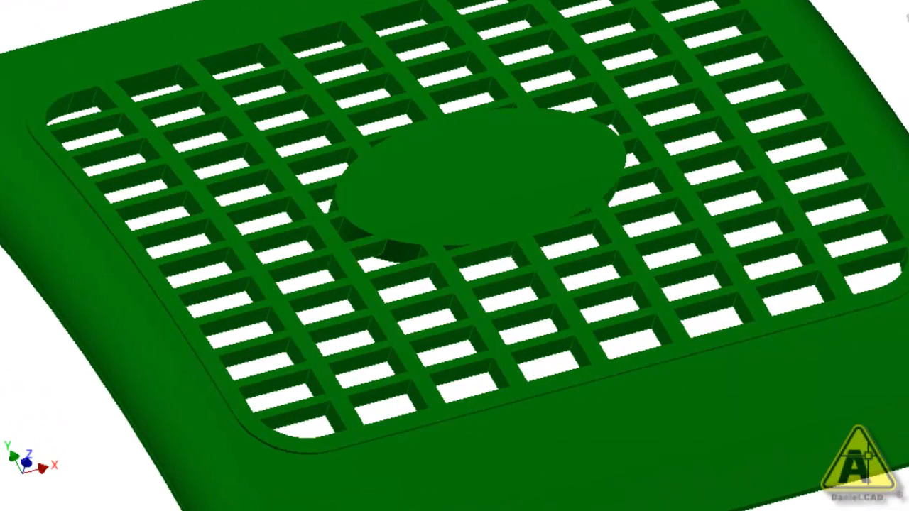
{"action": "middle_click_drag", "start_coordinate": [400, 308], "coordinate": [292, 122]}
{"action": "scroll", "coordinate": [62, 507], "scroll_direction": "up", "scroll_amount": 5}
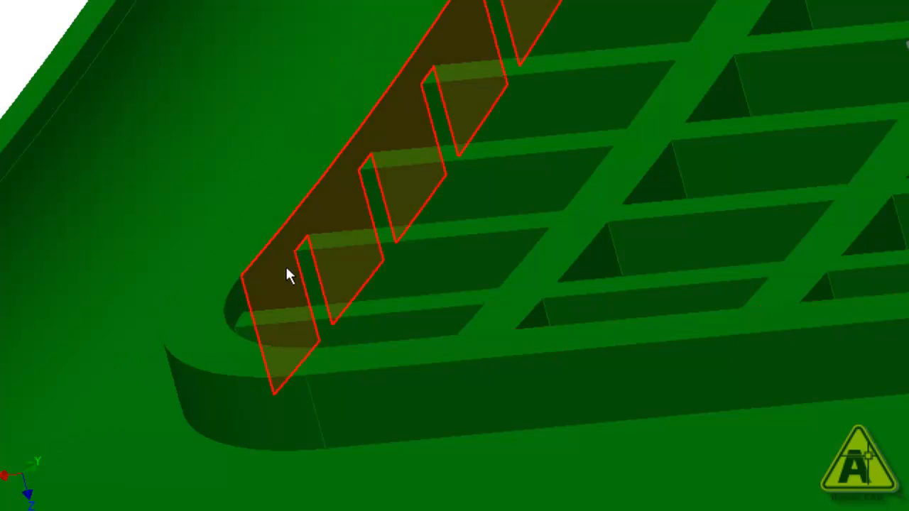
{"action": "scroll", "coordinate": [286, 269], "scroll_direction": "down", "scroll_amount": 2}
{"action": "middle_click_drag", "start_coordinate": [471, 372], "coordinate": [632, 437], "text": "shift"}
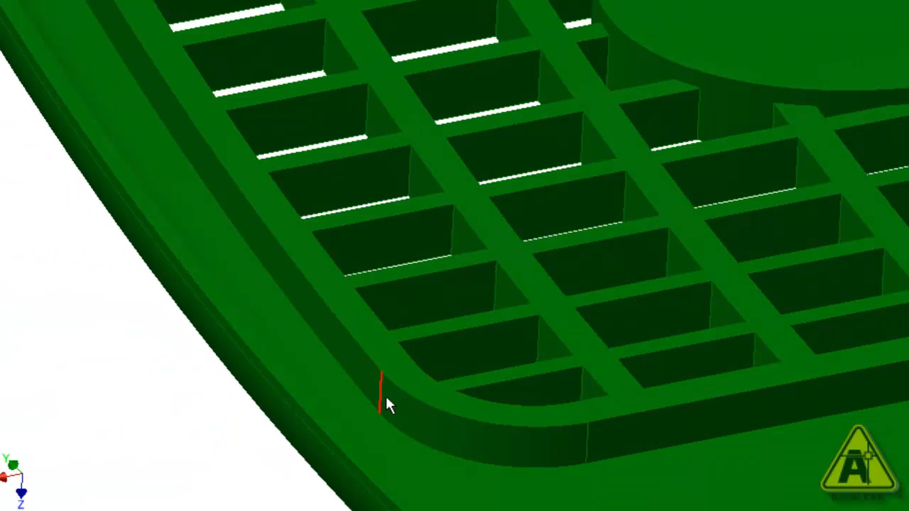
{"action": "middle_click_drag", "start_coordinate": [690, 343], "coordinate": [509, 249], "text": "shift"}
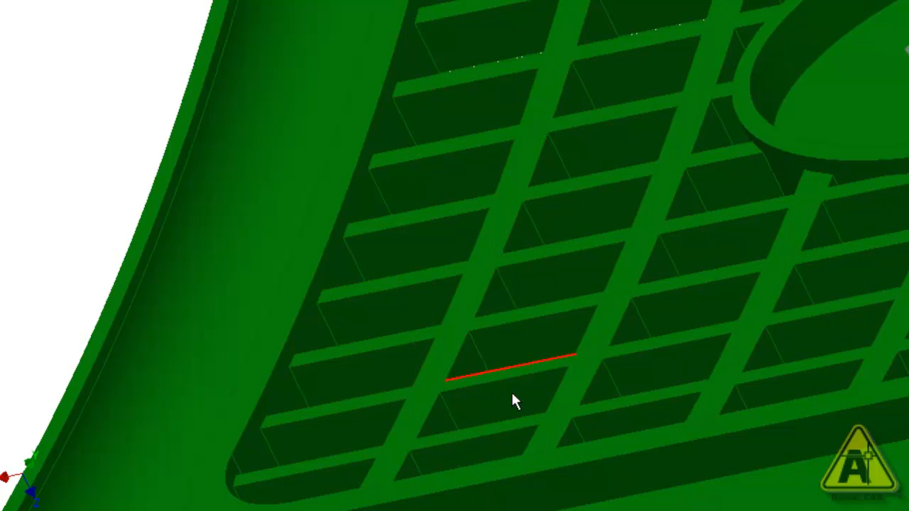
{"action": "scroll", "coordinate": [595, 184], "scroll_direction": "down", "scroll_amount": 3}
{"action": "middle_click_drag", "start_coordinate": [594, 185], "coordinate": [355, 305]}
{"action": "middle_click_drag", "start_coordinate": [541, 295], "coordinate": [568, 262], "text": "shift"}
{"action": "middle_click_drag", "start_coordinate": [524, 202], "coordinate": [566, 277]}
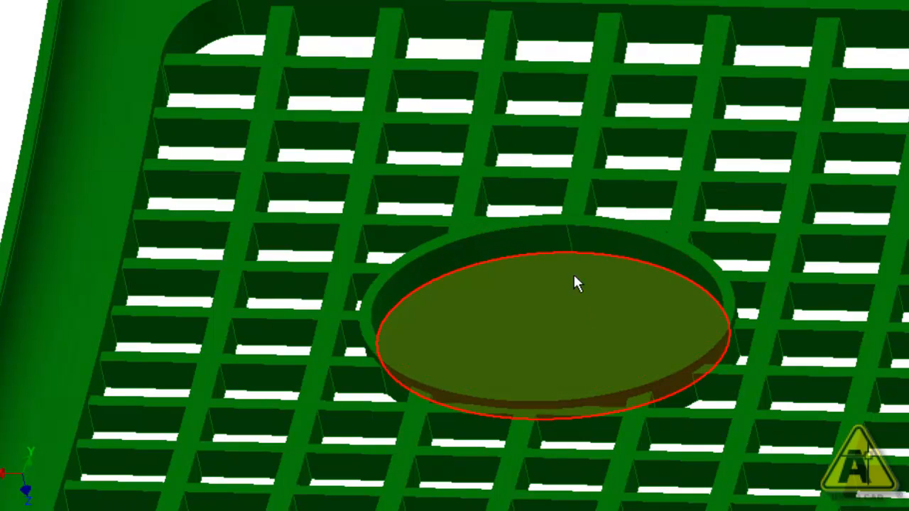
{"action": "middle_click_drag", "start_coordinate": [463, 400], "coordinate": [321, 214]}
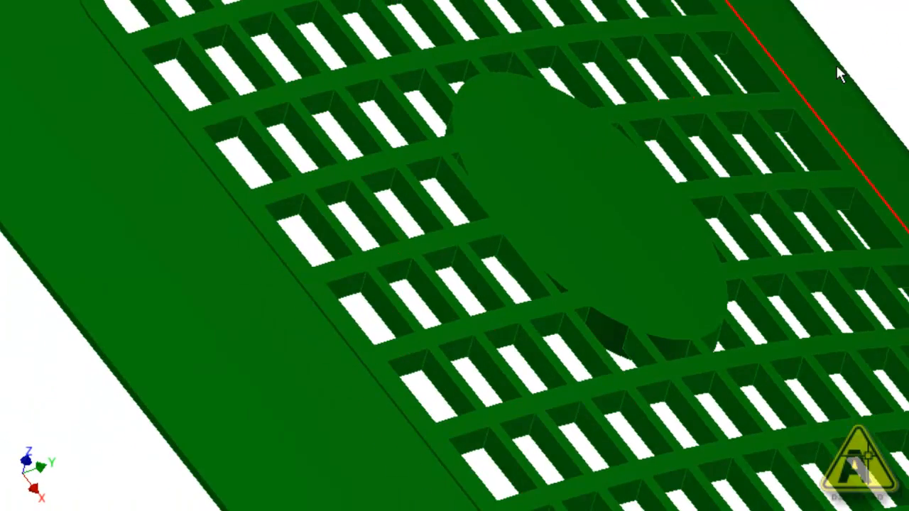
{"action": "left_click", "coordinate": [908, 49]}
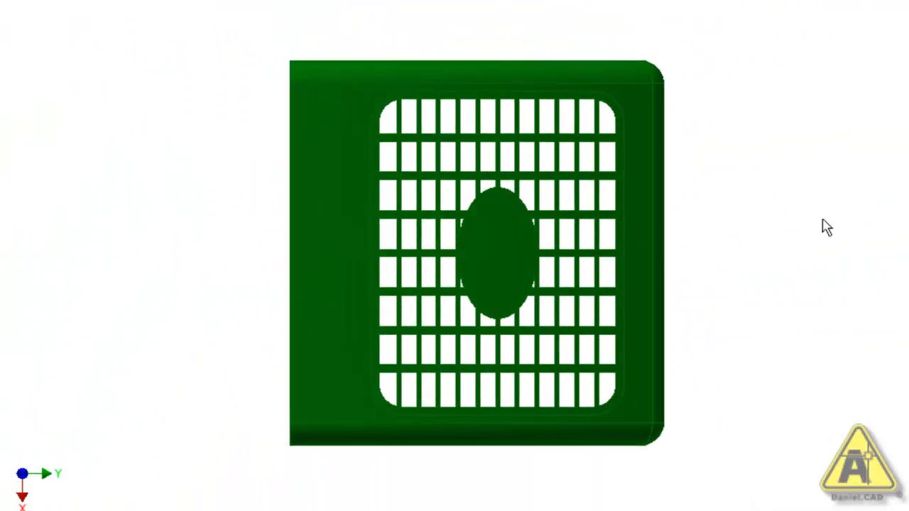
{"action": "middle_click_drag", "start_coordinate": [684, 439], "coordinate": [650, 207]}
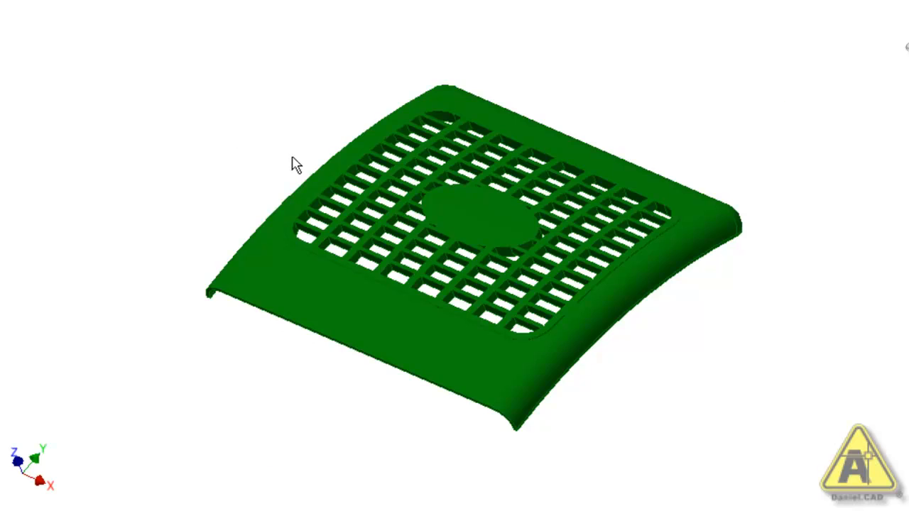
{"action": "scroll", "coordinate": [294, 164], "scroll_direction": "up", "scroll_amount": 5}
{"action": "middle_click_drag", "start_coordinate": [327, 179], "coordinate": [235, 130]}
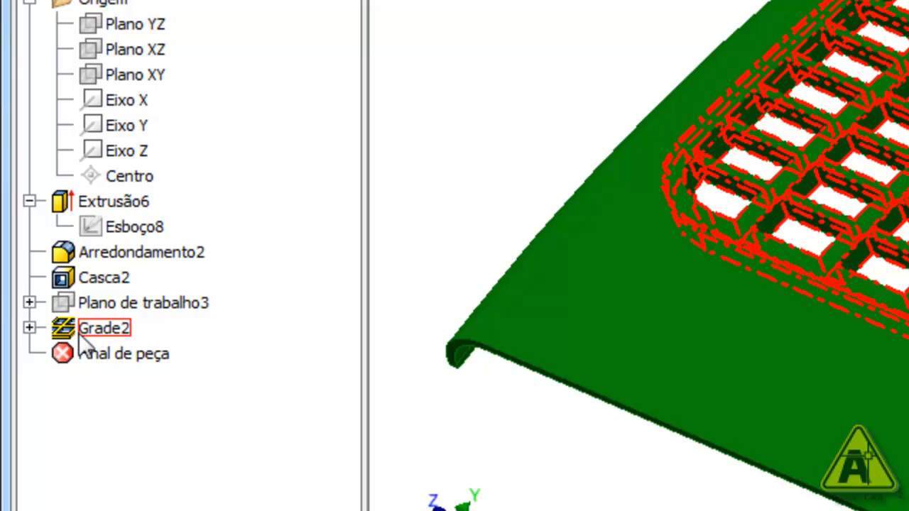
Reveal the sketch contained in the Grade2 feature and examine the finished grille from opposite ends of the part
{"action": "double_click", "coordinate": [74, 332]}
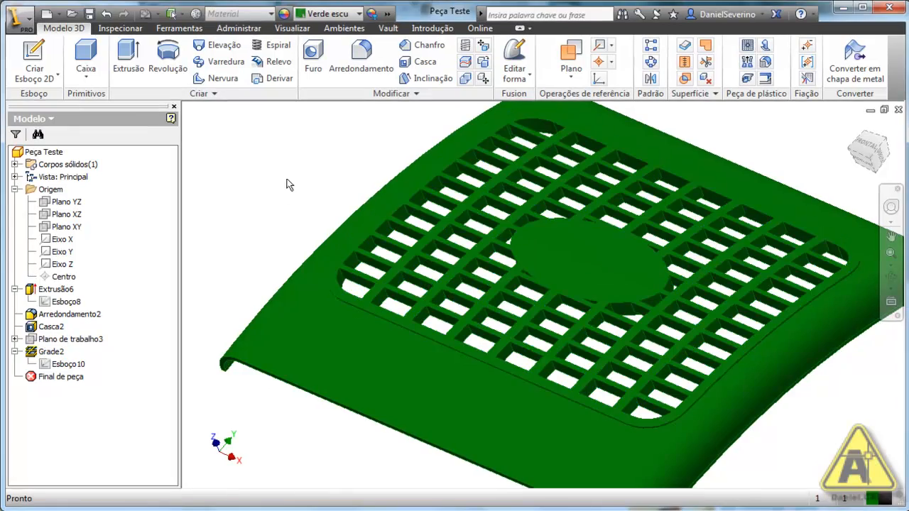
{"action": "left_click", "coordinate": [287, 180]}
{"action": "middle_click_drag", "start_coordinate": [419, 280], "coordinate": [397, 282], "text": "shift"}
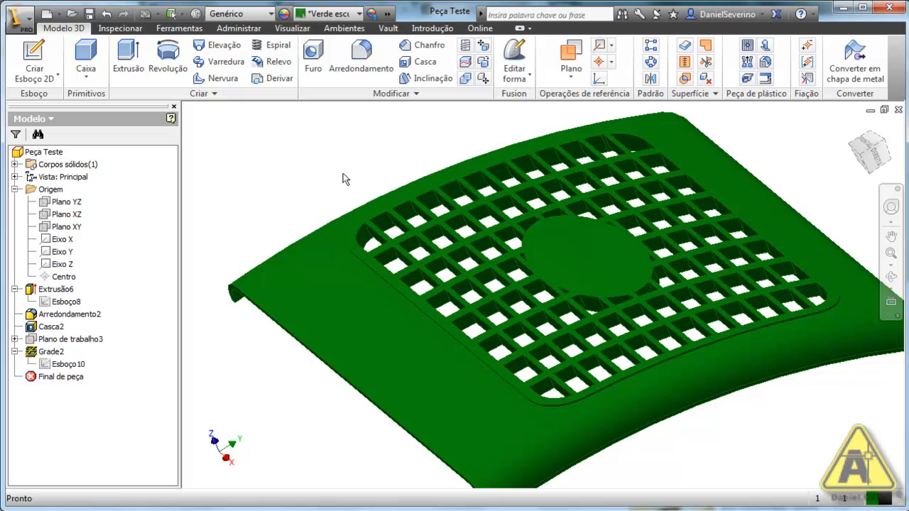
{"action": "scroll", "coordinate": [338, 175], "scroll_direction": "up", "scroll_amount": 1}
{"action": "key", "text": "F6"}
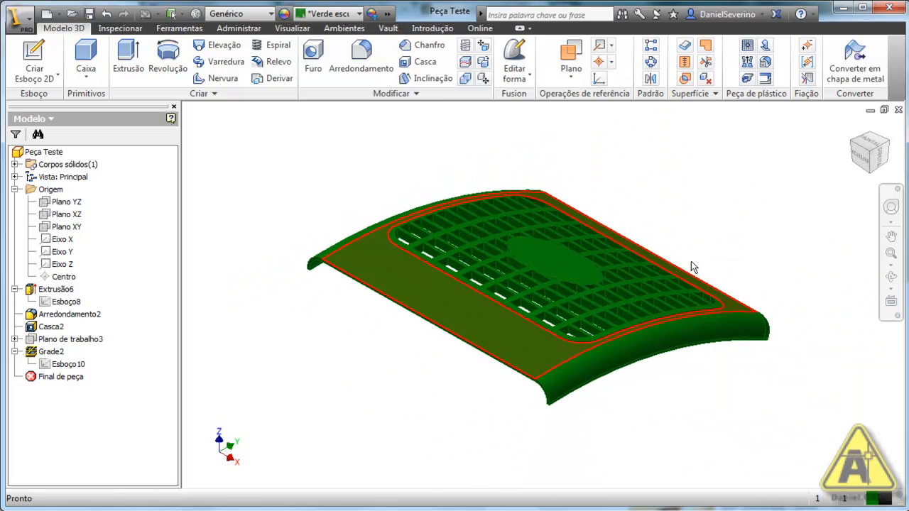
{"action": "left_click", "coordinate": [870, 147]}
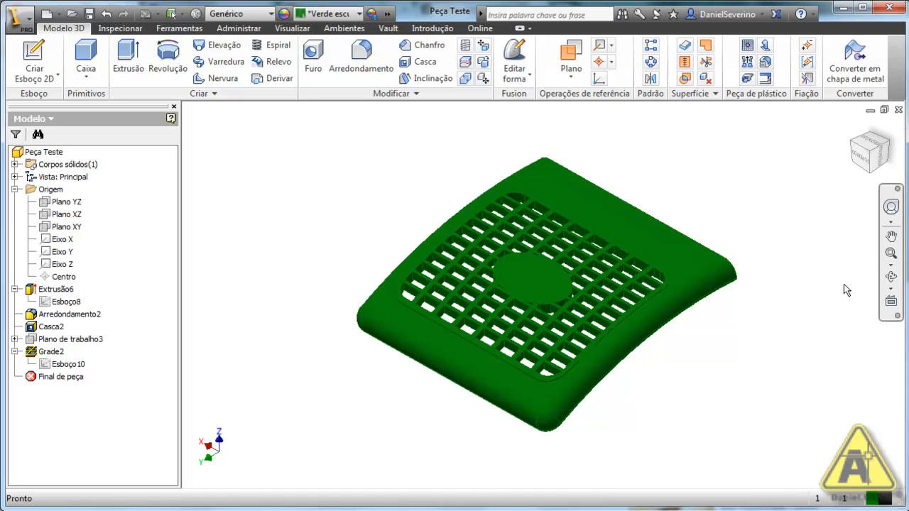
{"action": "scroll", "coordinate": [548, 280], "scroll_direction": "up", "scroll_amount": 5}
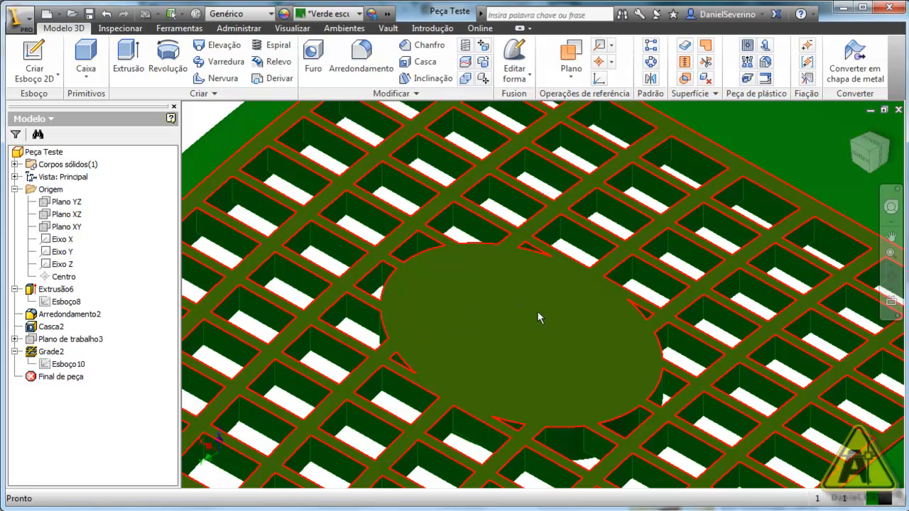
{"action": "scroll", "coordinate": [554, 312], "scroll_direction": "down", "scroll_amount": 5}
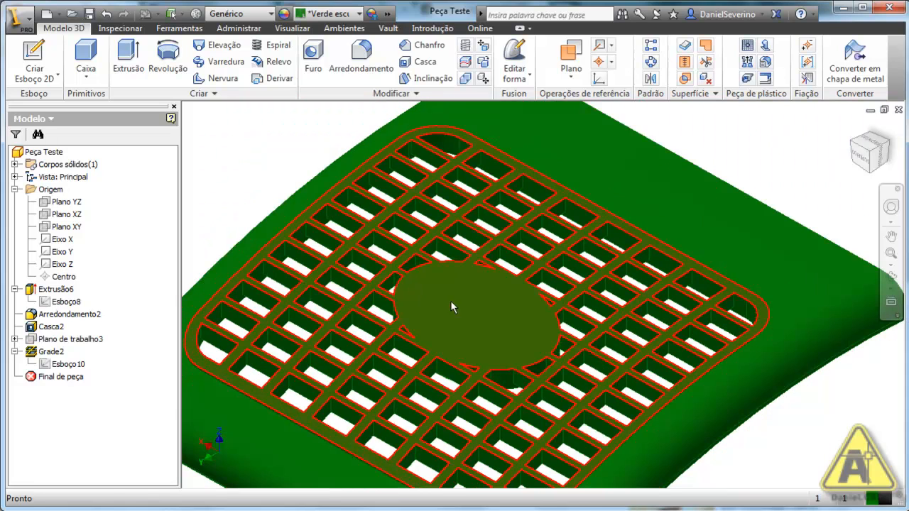
{"action": "middle_click_drag", "start_coordinate": [272, 186], "coordinate": [365, 180]}
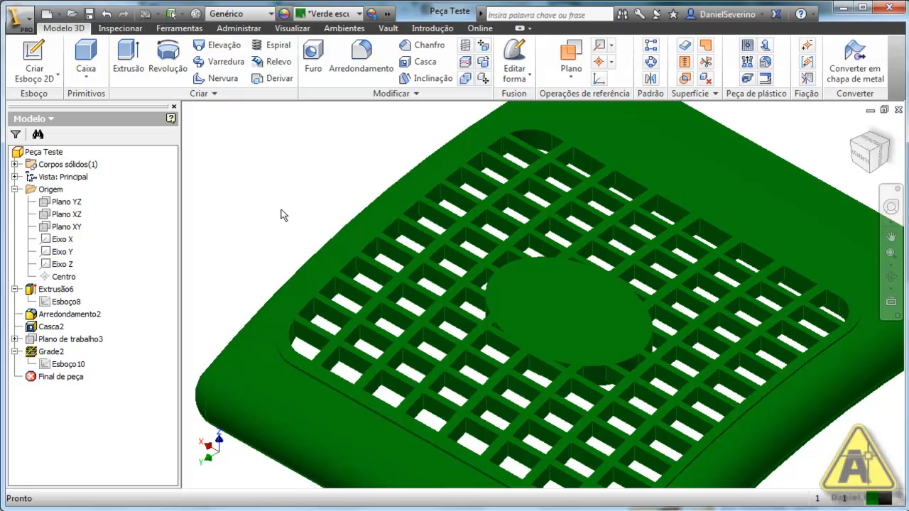